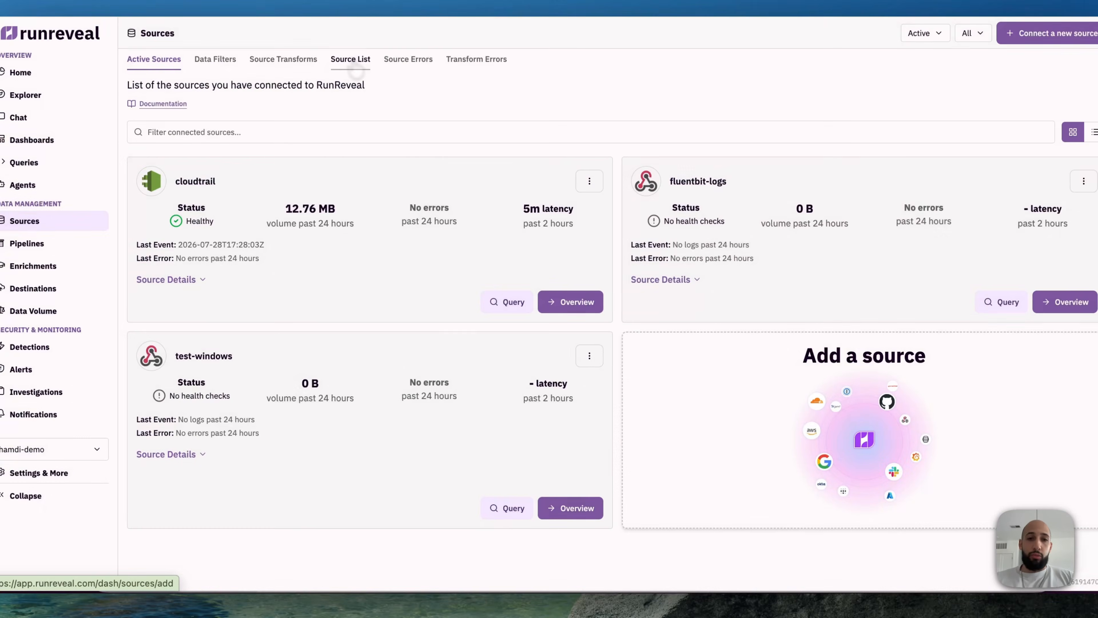
Step: Search the list of available sources for "custom" and start connecting a Custom Source
{"action": "left_click", "coordinate": [352, 61]}
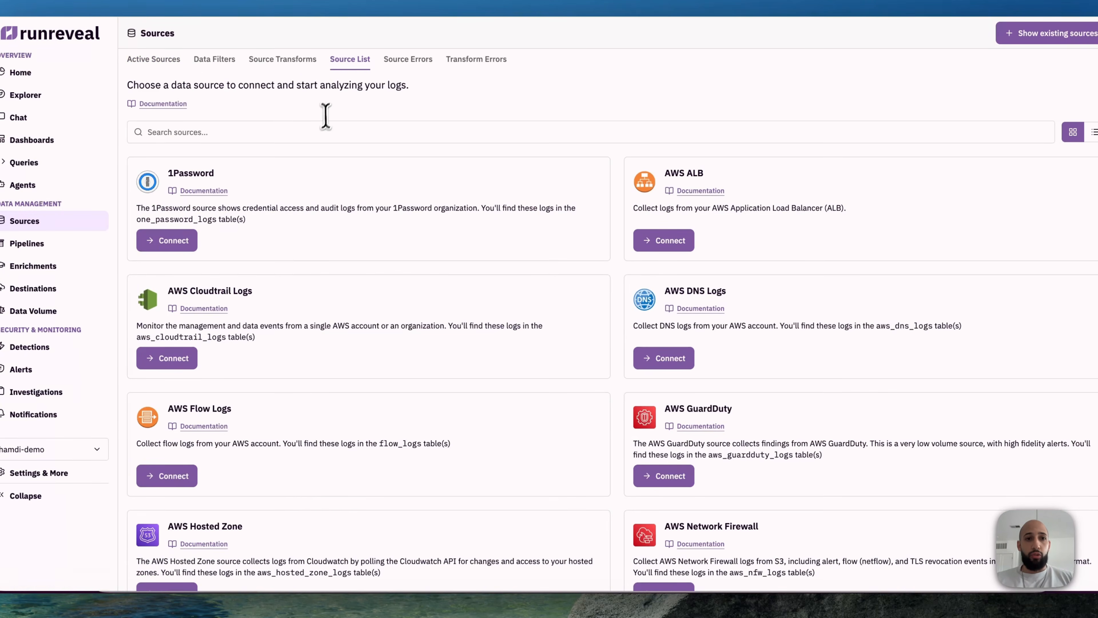
{"action": "left_click", "coordinate": [320, 130]}
{"action": "type", "text": "custom"}
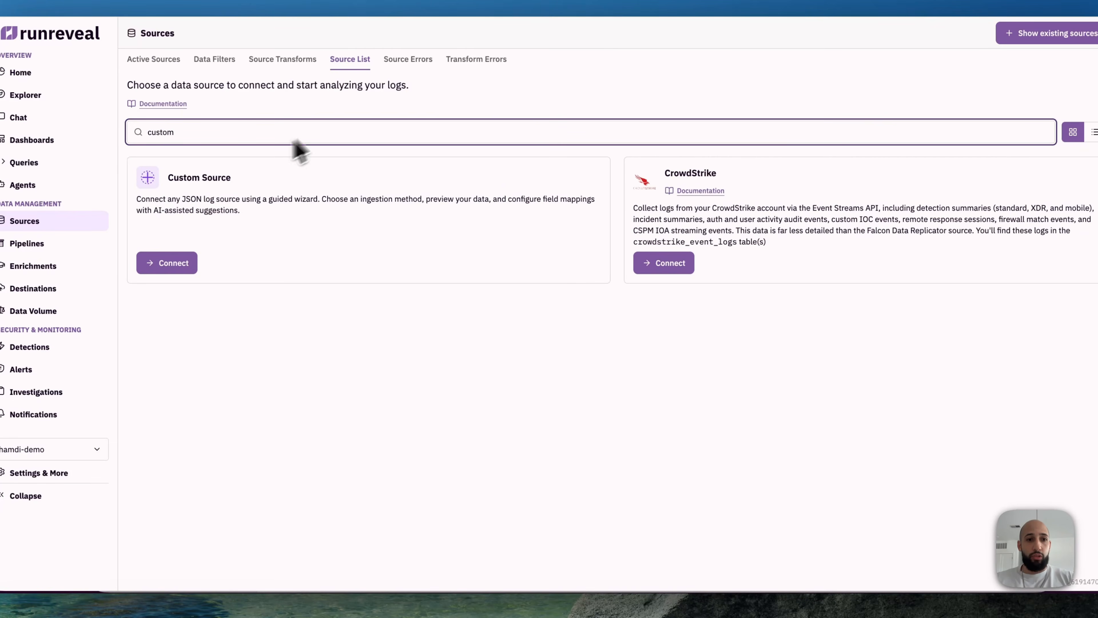
{"action": "left_click", "coordinate": [169, 261]}
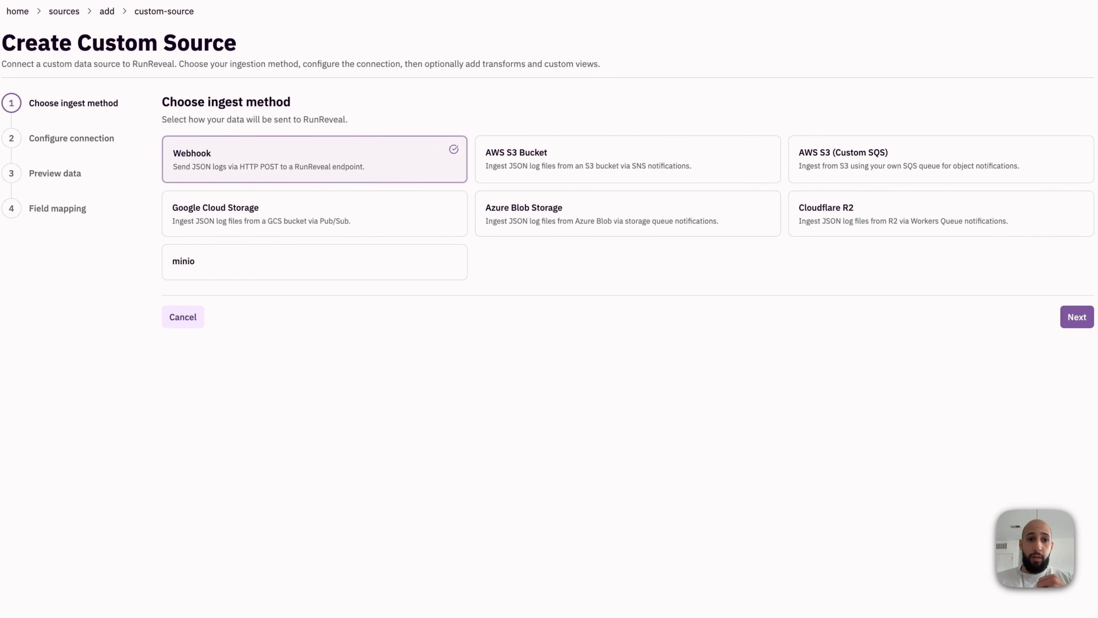
Step: Choose Webhook as the ingest method, name the source demo-pii-logs, and skip the data preview to reach field mapping
{"action": "left_click", "coordinate": [1074, 319]}
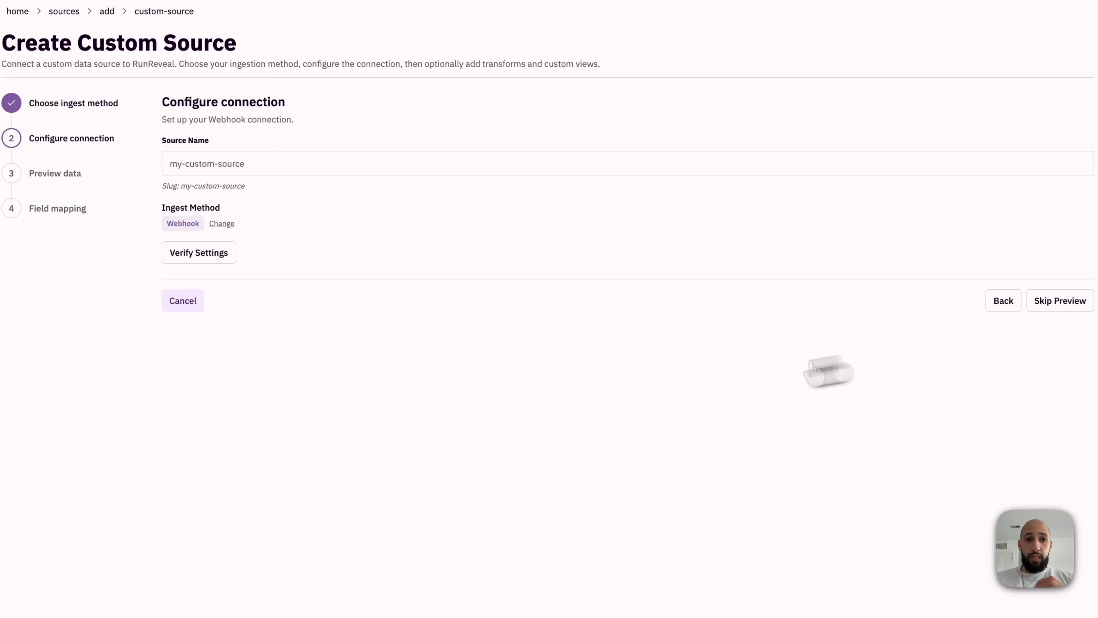
{"action": "left_click", "coordinate": [284, 166]}
{"action": "type", "text": "demo-pii"}
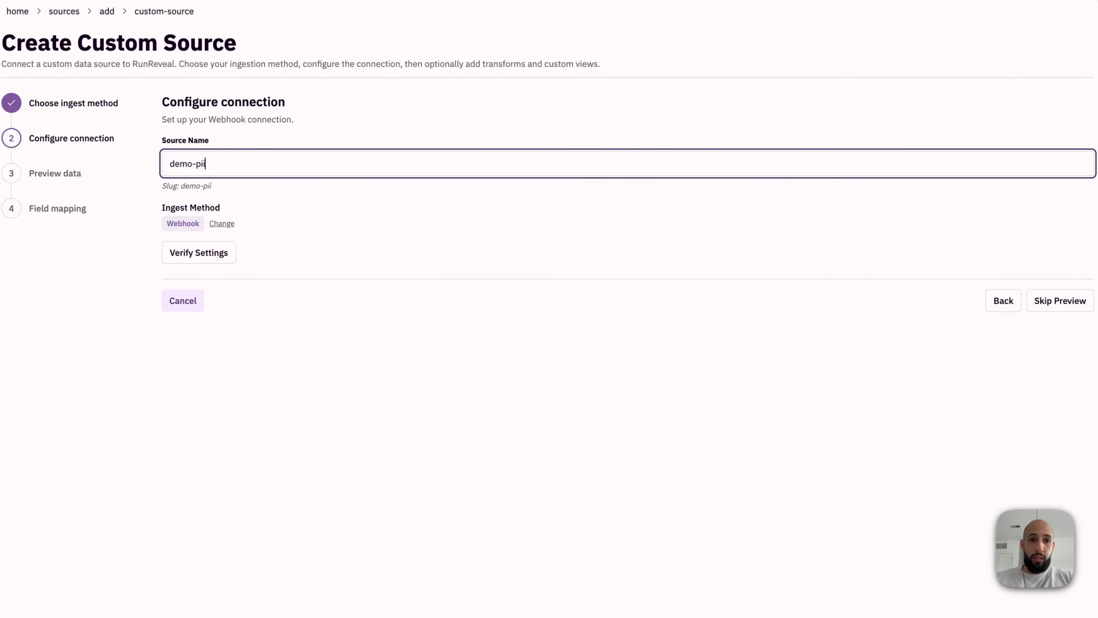
{"action": "type", "text": "-logs"}
{"action": "left_click", "coordinate": [1081, 303]}
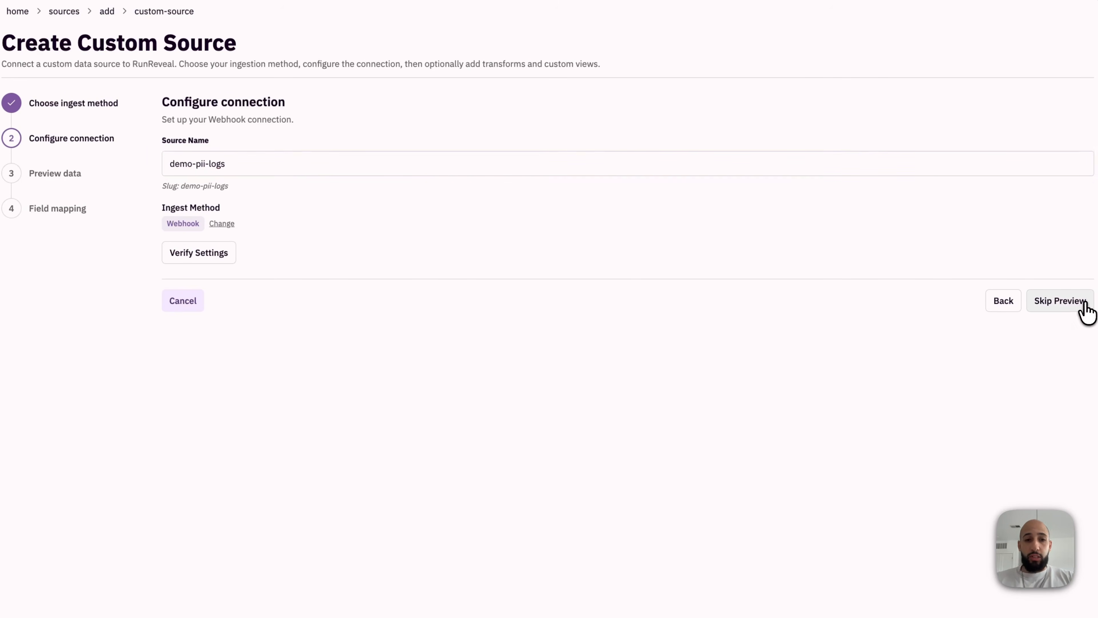
{"action": "left_click", "coordinate": [1042, 248]}
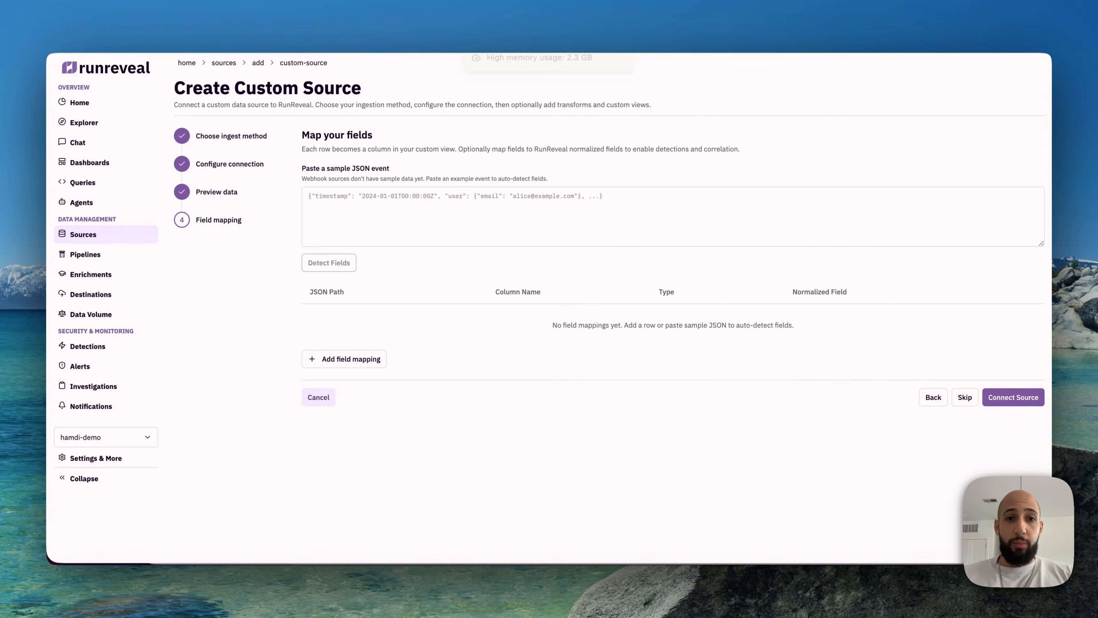
Step: Switch to the JSON Formatter page and expand the trace, client, actor and app objects of the formatted event
{"action": "left_click", "coordinate": [495, 6]}
{"action": "scroll", "coordinate": [413, 277], "scroll_direction": "down", "scroll_amount": 2}
{"action": "left_click", "coordinate": [320, 325]}
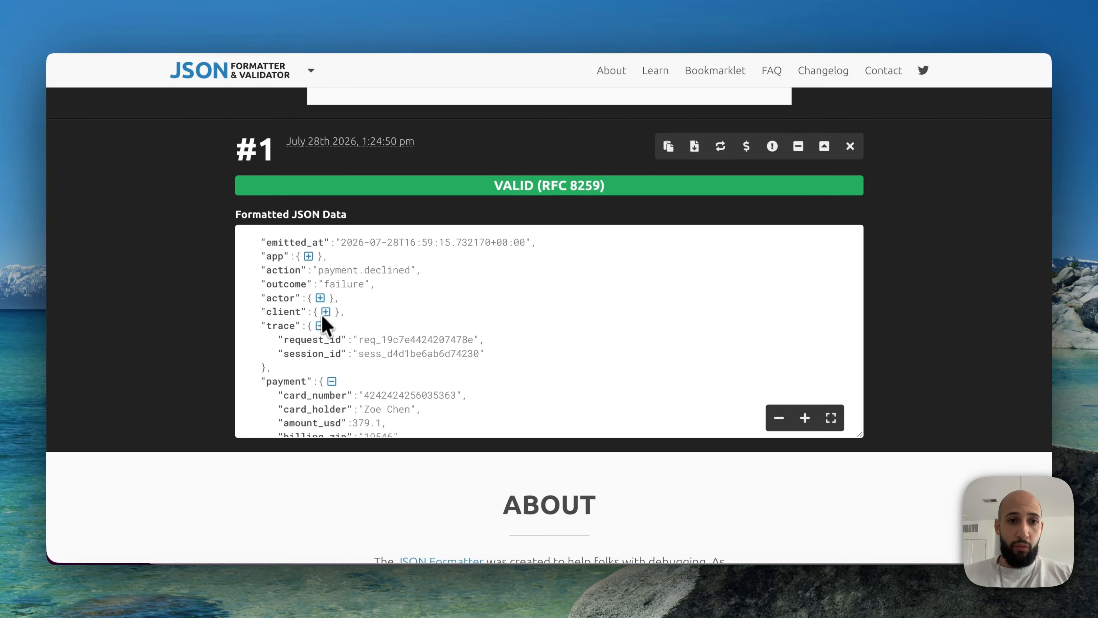
{"action": "left_click", "coordinate": [325, 312]}
{"action": "left_click", "coordinate": [320, 298]}
{"action": "left_click", "coordinate": [308, 255]}
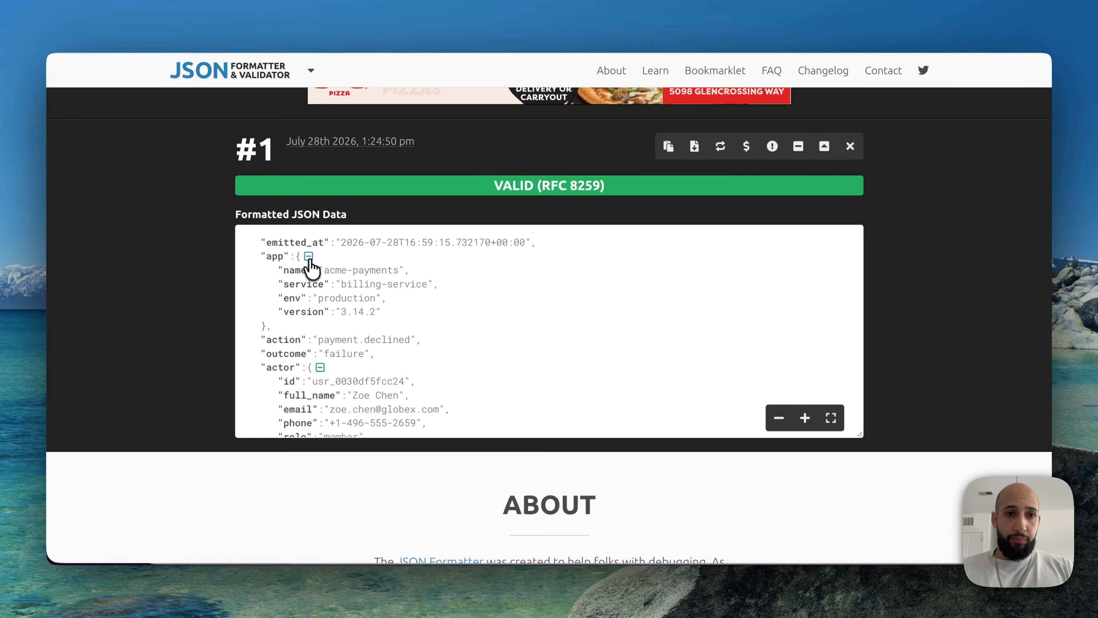
Step: Copy the raw JSON event from the formatter into the custom source's sample event and detect its fields
{"action": "scroll", "coordinate": [319, 299], "scroll_direction": "up", "scroll_amount": 2}
{"action": "scroll", "coordinate": [211, 253], "scroll_direction": "up", "scroll_amount": 5}
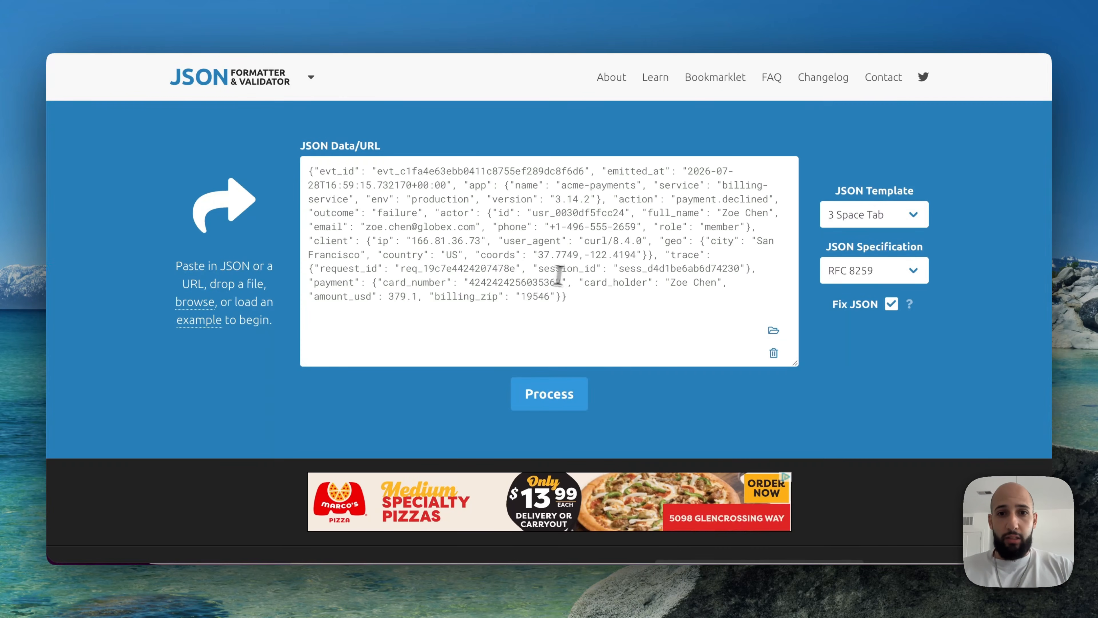
{"action": "left_click", "coordinate": [567, 277]}
{"action": "key", "text": "super+a"}
{"action": "key", "text": "super+c"}
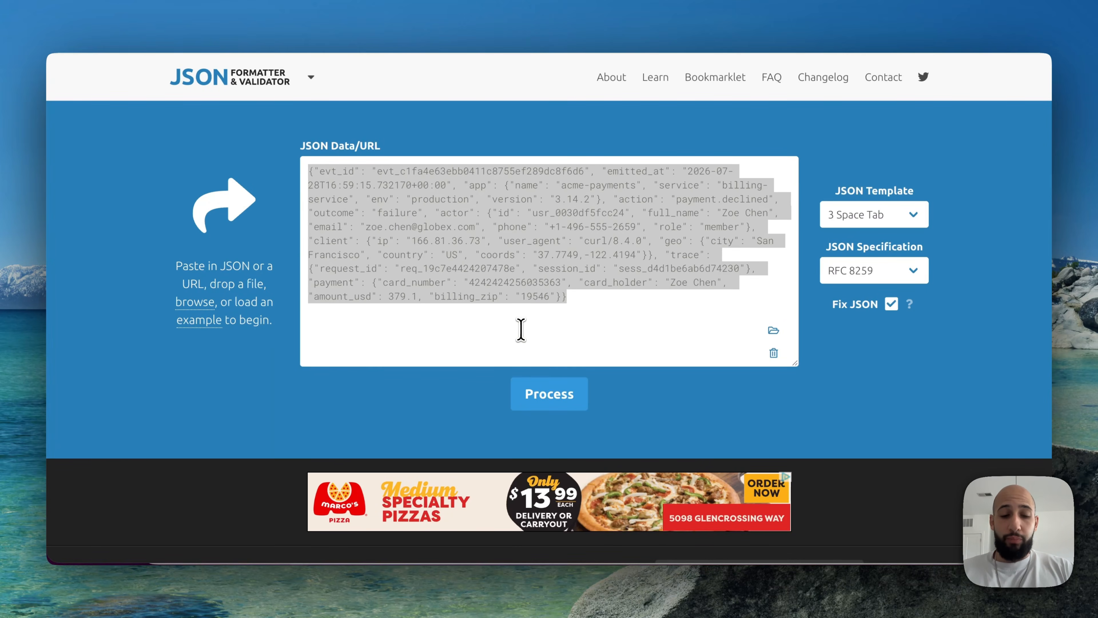
{"action": "key", "text": "super+Tab"}
{"action": "left_click", "coordinate": [413, 204]}
{"action": "key", "text": "super+v"}
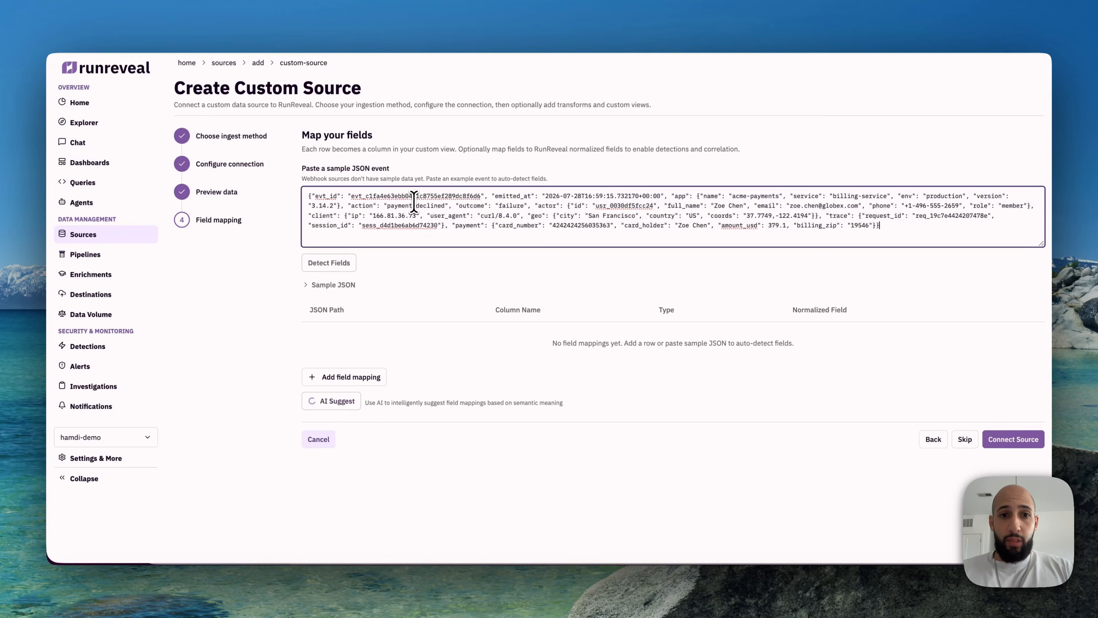
{"action": "left_click", "coordinate": [340, 264]}
Step: Review the detected field mappings and have AI suggest normalized fields for them
{"action": "scroll", "coordinate": [464, 273], "scroll_direction": "down", "scroll_amount": 3}
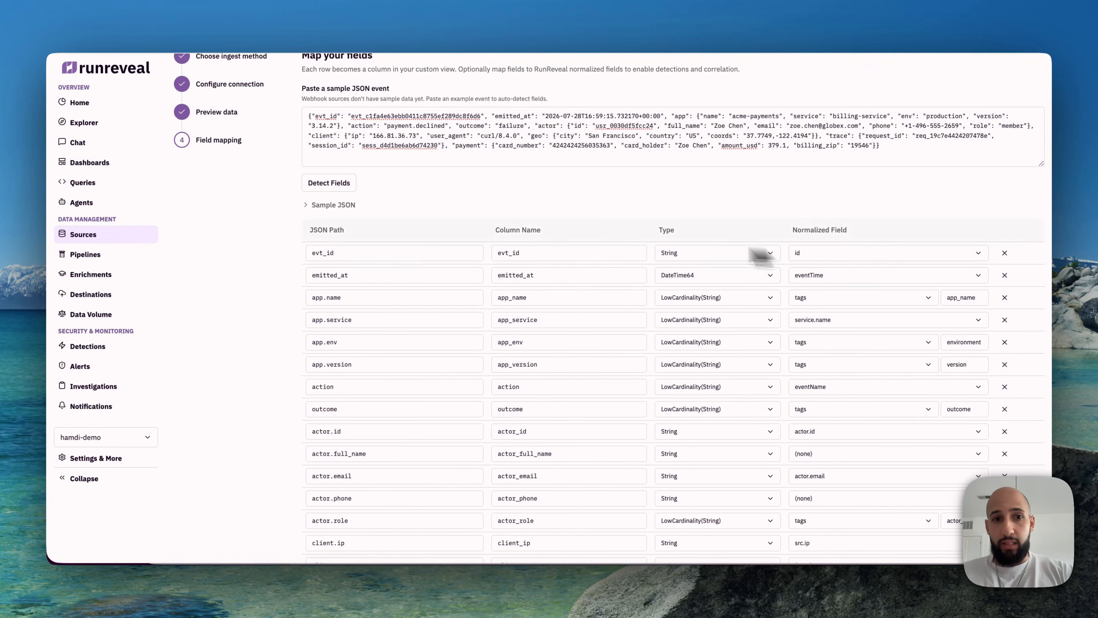
{"action": "scroll", "coordinate": [640, 320], "scroll_direction": "down", "scroll_amount": 3}
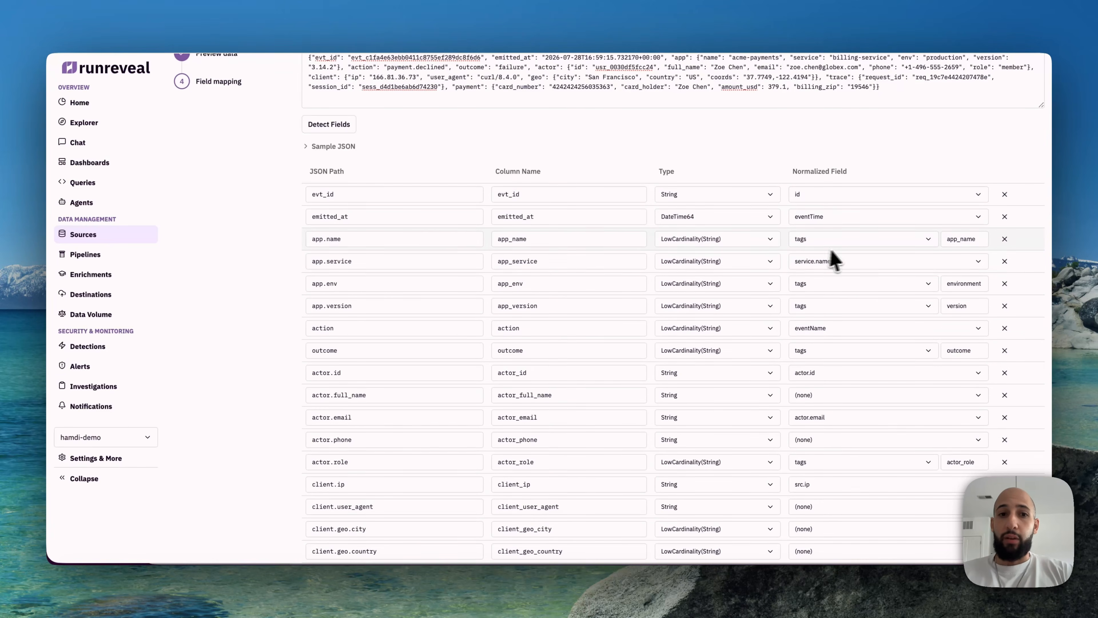
{"action": "scroll", "coordinate": [389, 251], "scroll_direction": "up", "scroll_amount": 3}
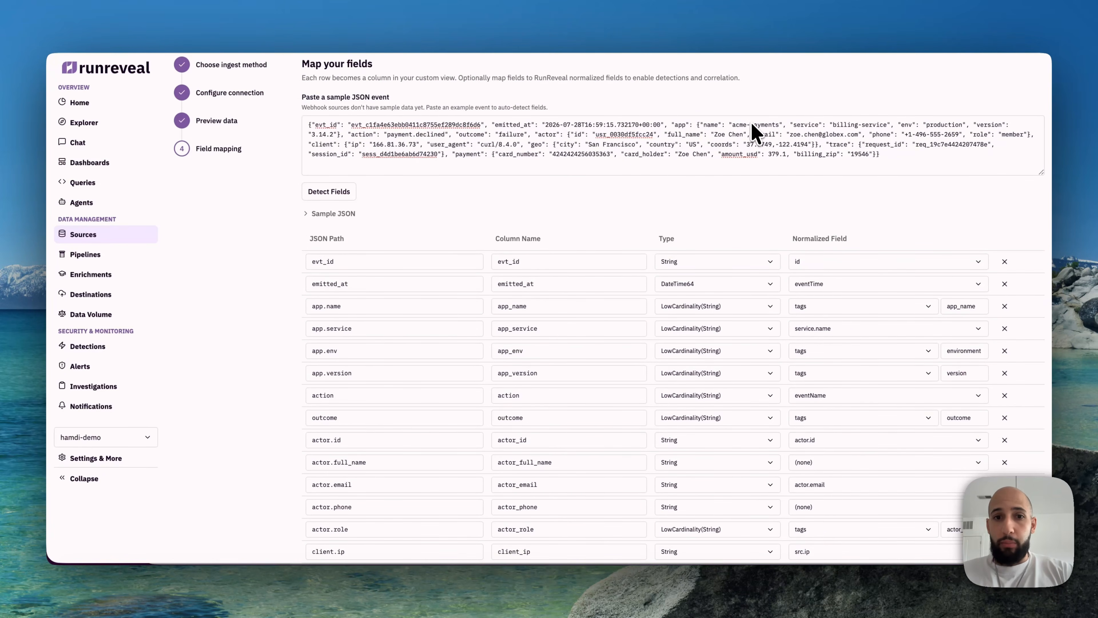
{"action": "scroll", "coordinate": [692, 182], "scroll_direction": "down", "scroll_amount": 4}
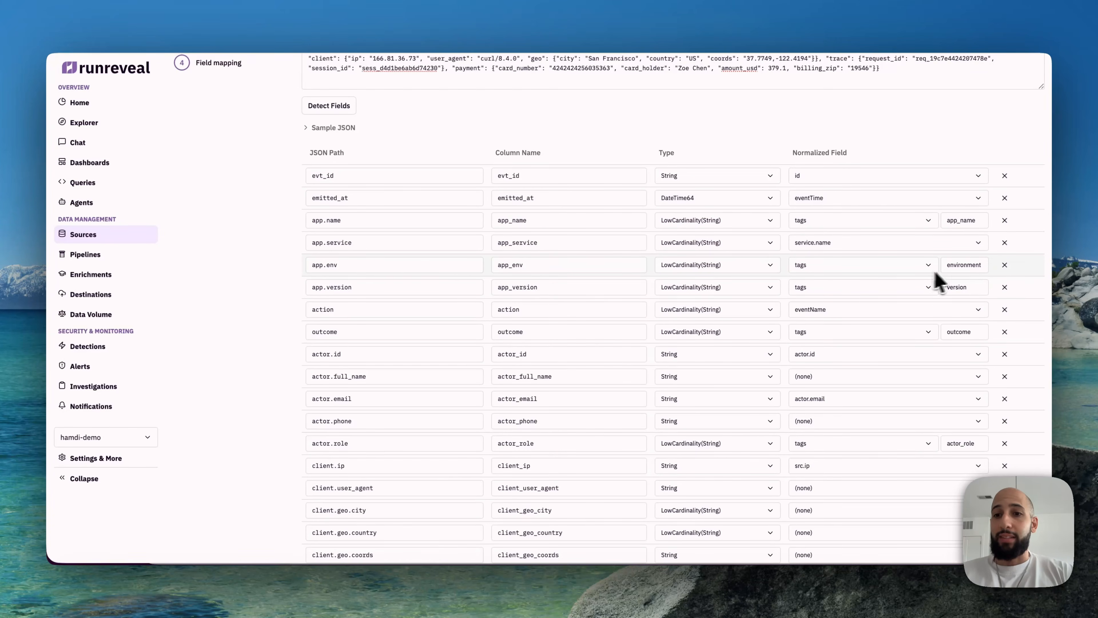
{"action": "scroll", "coordinate": [780, 340], "scroll_direction": "down", "scroll_amount": 6}
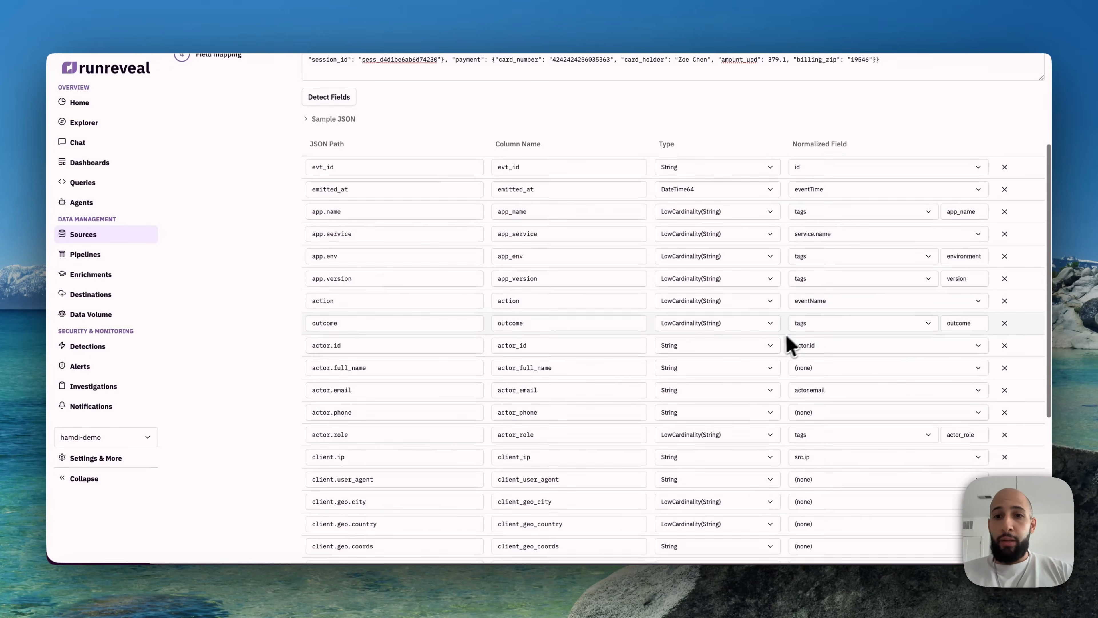
{"action": "scroll", "coordinate": [781, 350], "scroll_direction": "down", "scroll_amount": 5}
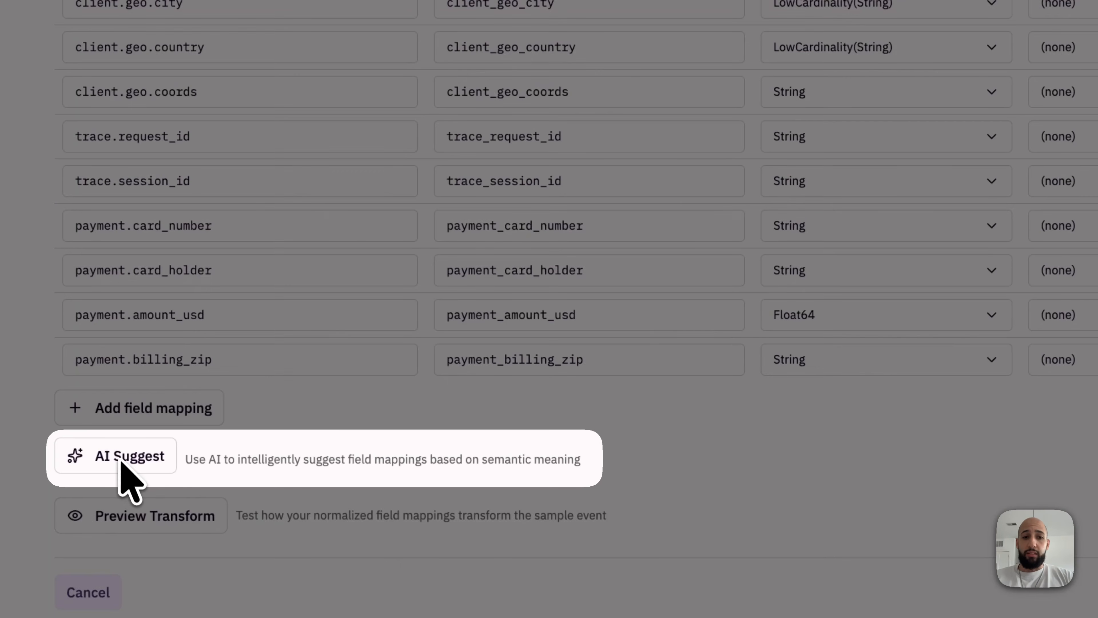
{"action": "left_click", "coordinate": [108, 455]}
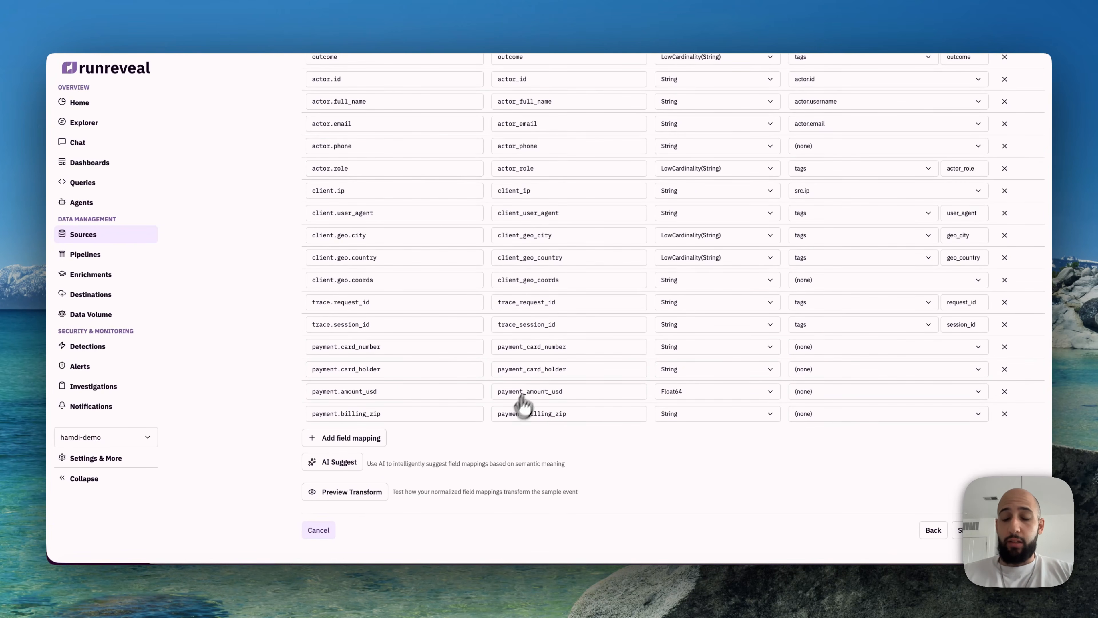
Step: Check the suggested mappings and the normalized field options offered for actor.phone, keeping its mapping at (none)
{"action": "scroll", "coordinate": [666, 466], "scroll_direction": "up", "scroll_amount": 10}
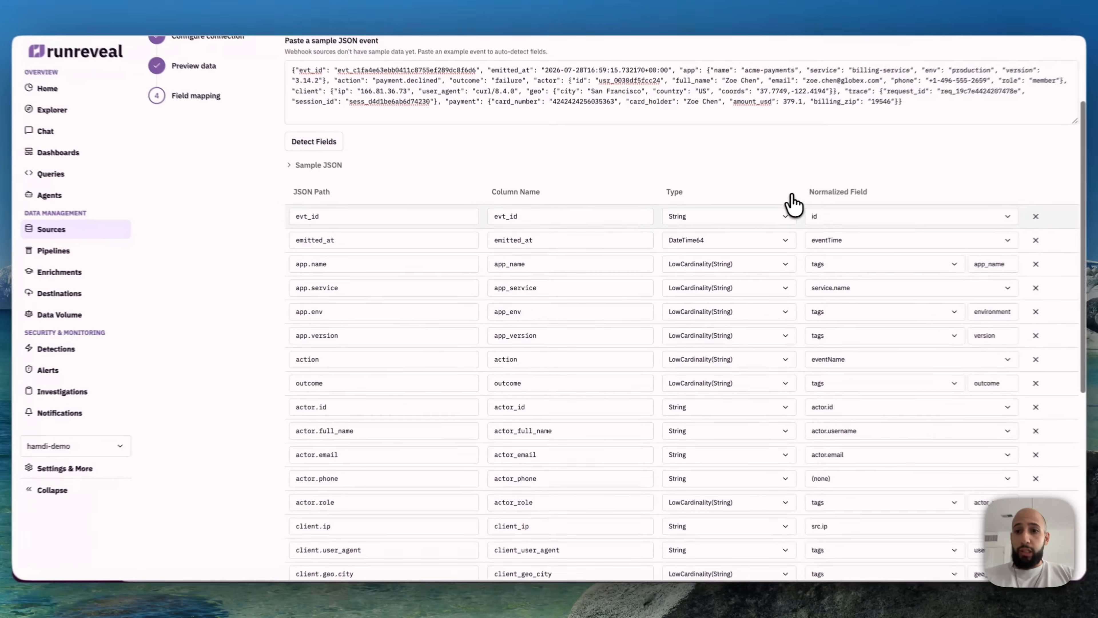
{"action": "scroll", "coordinate": [773, 206], "scroll_direction": "down", "scroll_amount": 5}
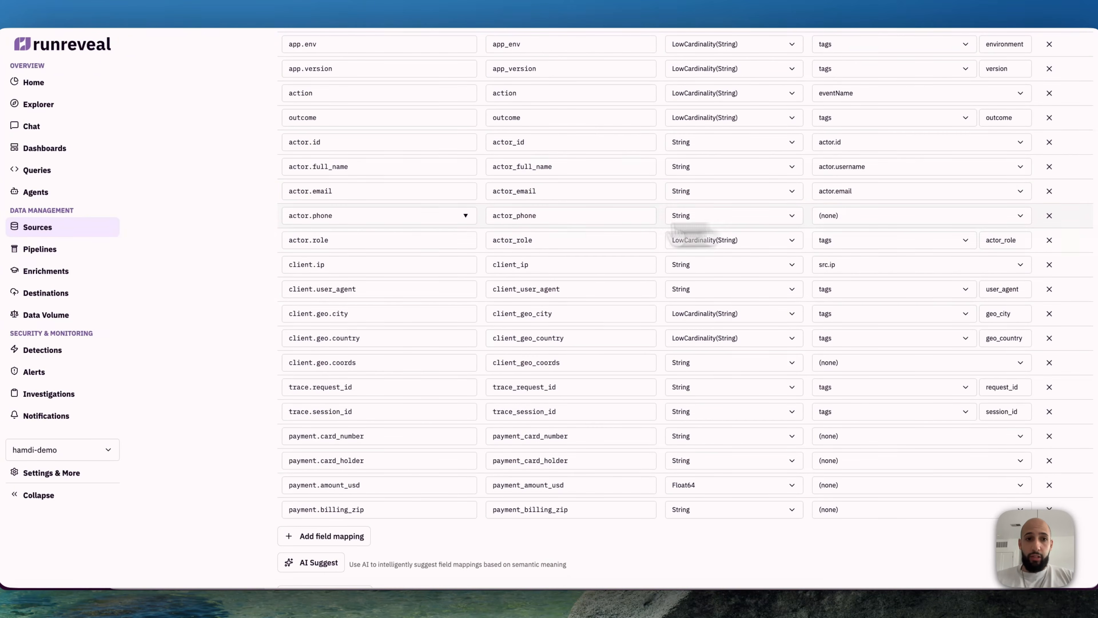
{"action": "left_click", "coordinate": [901, 216]}
{"action": "scroll", "coordinate": [878, 303], "scroll_direction": "down", "scroll_amount": 2}
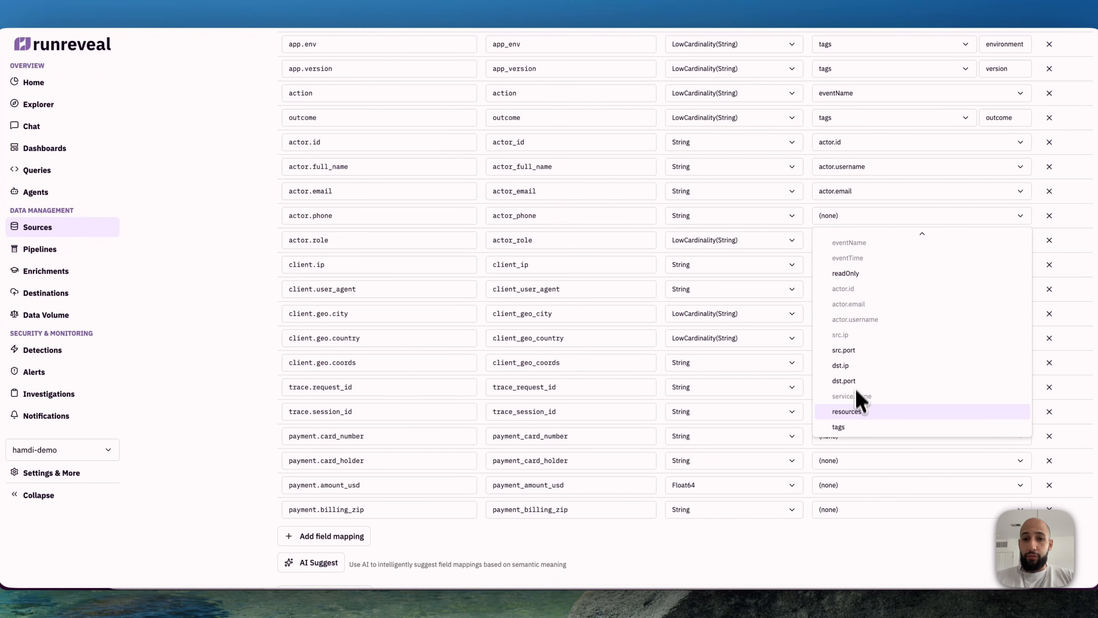
{"action": "left_click", "coordinate": [733, 546]}
Step: Preview the transform of the sample event and examine the normalized output, including its actor, service and tags sections
{"action": "scroll", "coordinate": [733, 546], "scroll_direction": "down", "scroll_amount": 2}
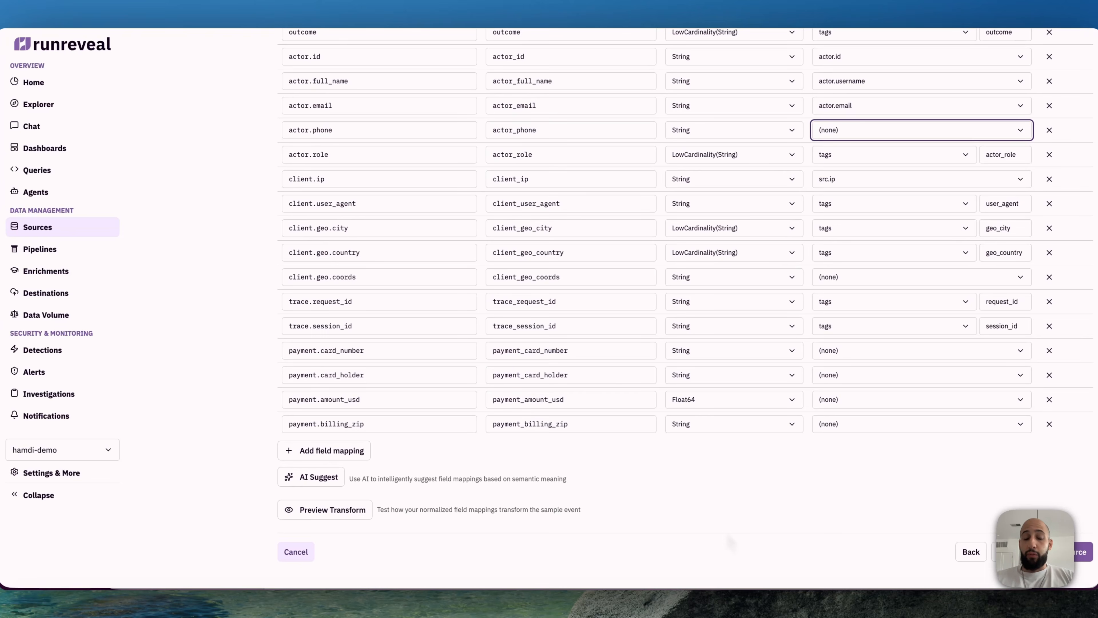
{"action": "left_click", "coordinate": [336, 519]}
{"action": "scroll", "coordinate": [625, 473], "scroll_direction": "down", "scroll_amount": 4}
{"action": "scroll", "coordinate": [558, 455], "scroll_direction": "down", "scroll_amount": 1}
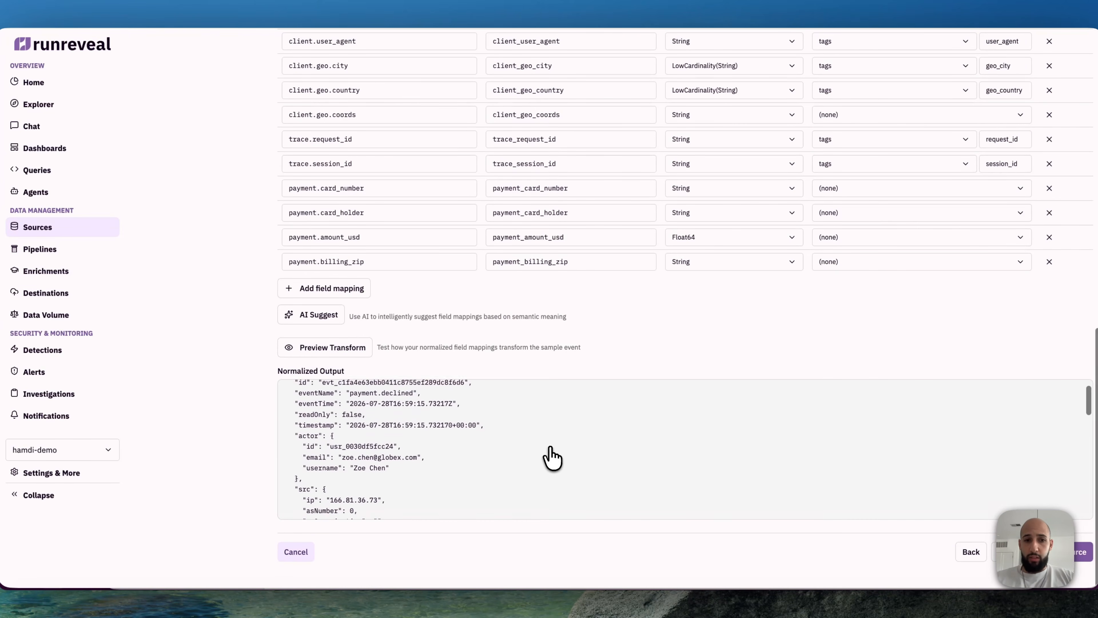
{"action": "scroll", "coordinate": [556, 454], "scroll_direction": "up", "scroll_amount": 1}
{"action": "scroll", "coordinate": [556, 454], "scroll_direction": "down", "scroll_amount": 2}
{"action": "scroll", "coordinate": [555, 455], "scroll_direction": "down", "scroll_amount": 10}
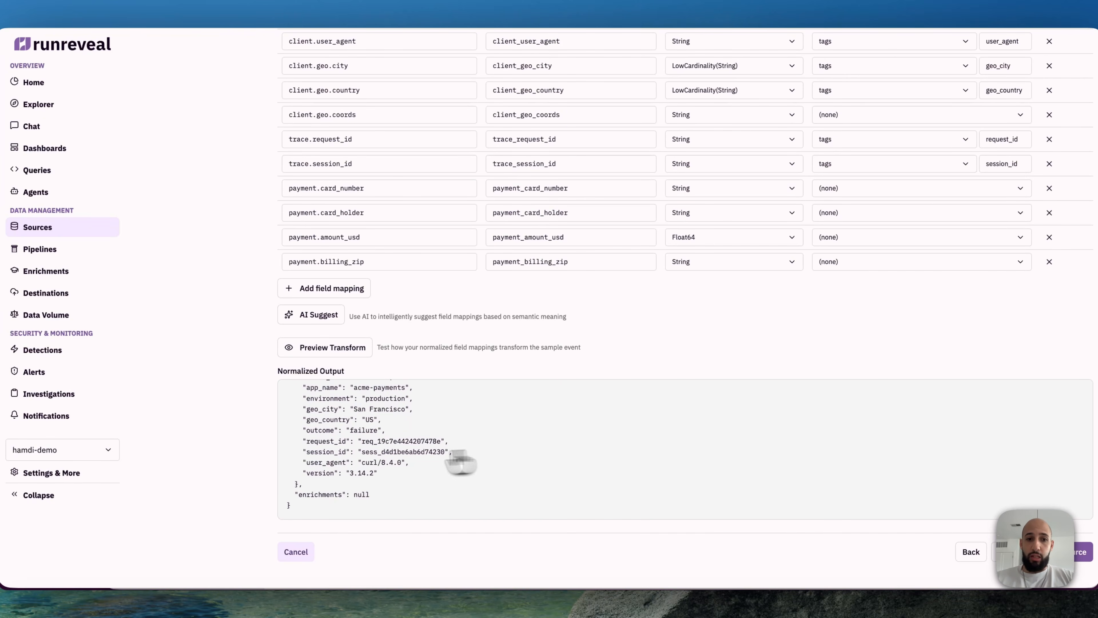
{"action": "scroll", "coordinate": [350, 465], "scroll_direction": "up", "scroll_amount": 3}
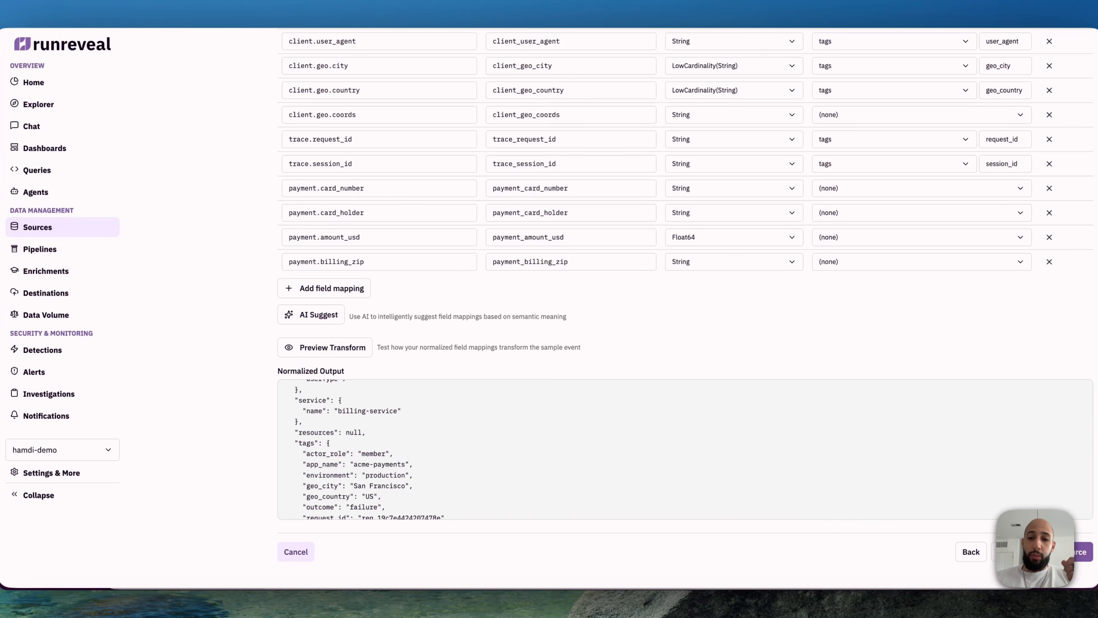
{"action": "scroll", "coordinate": [349, 465], "scroll_direction": "up", "scroll_amount": 3}
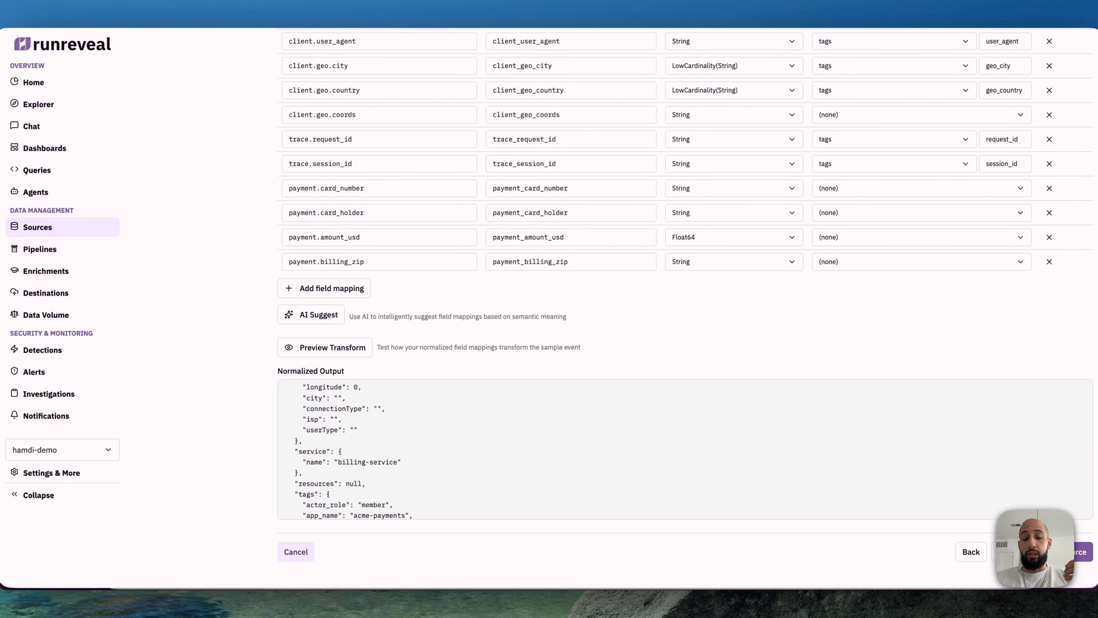
{"action": "scroll", "coordinate": [703, 380], "scroll_direction": "down", "scroll_amount": 1}
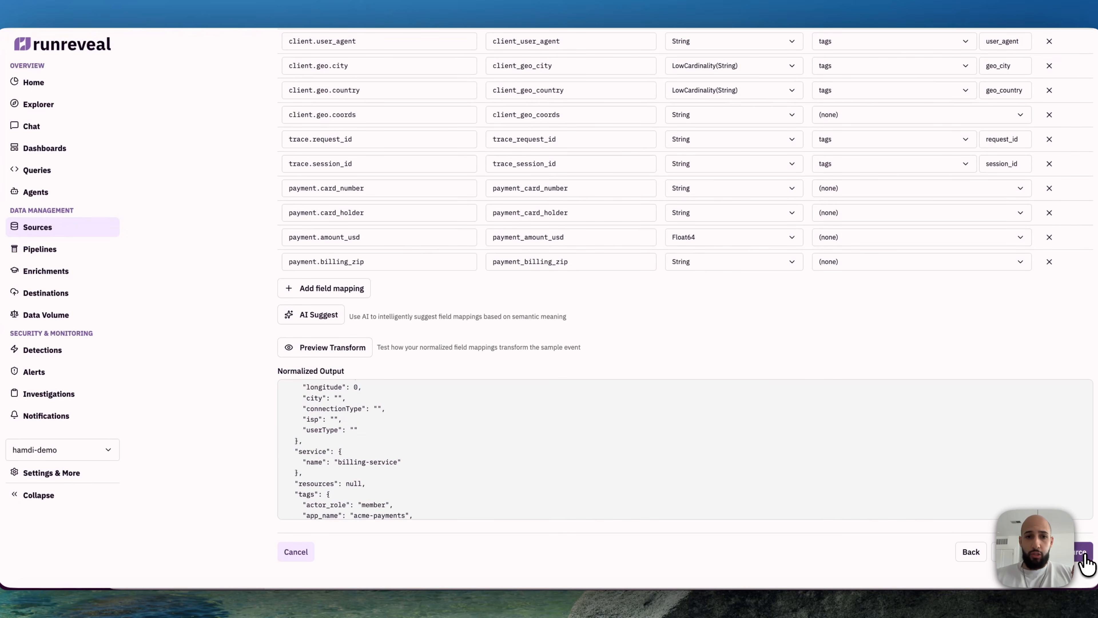
Step: Connect the custom source and continue anyway without the custom view
{"action": "left_click", "coordinate": [1086, 561]}
{"action": "left_click_drag", "start_coordinate": [456, 304], "coordinate": [517, 308]}
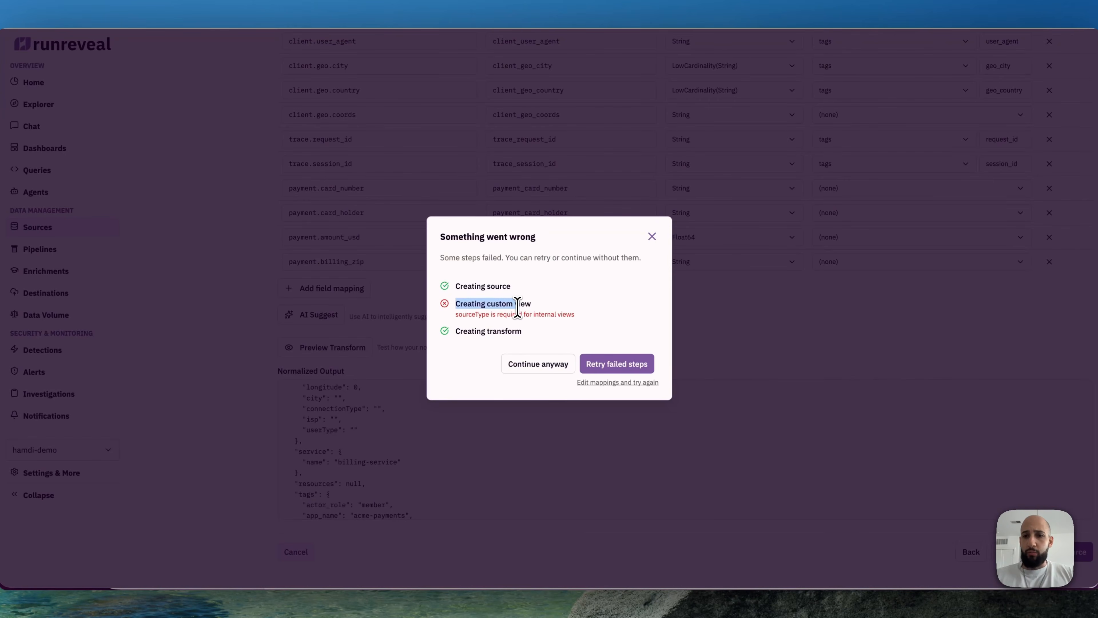
{"action": "left_click", "coordinate": [517, 308]}
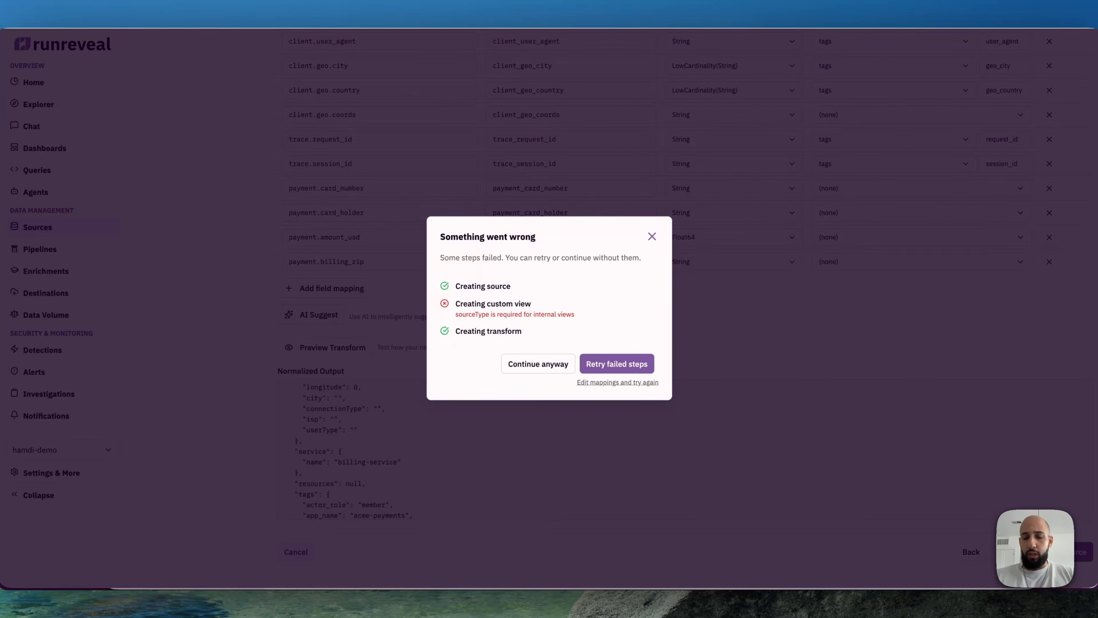
{"action": "left_click", "coordinate": [547, 366]}
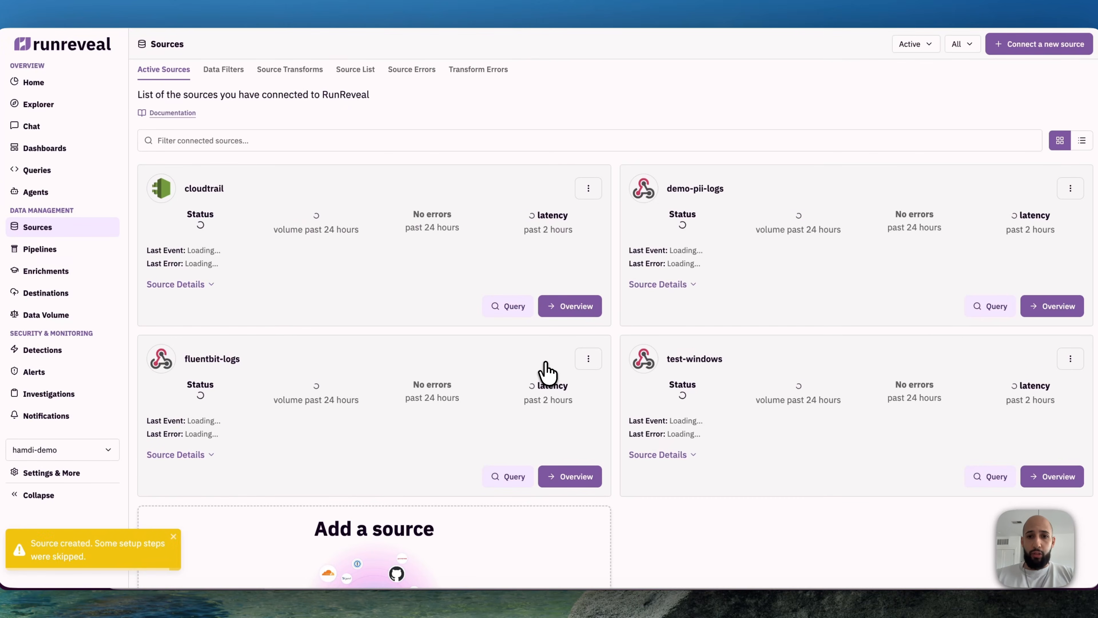
Step: Expand the source details of demo-pii-logs and copy its webhook URL
{"action": "left_click", "coordinate": [671, 285]}
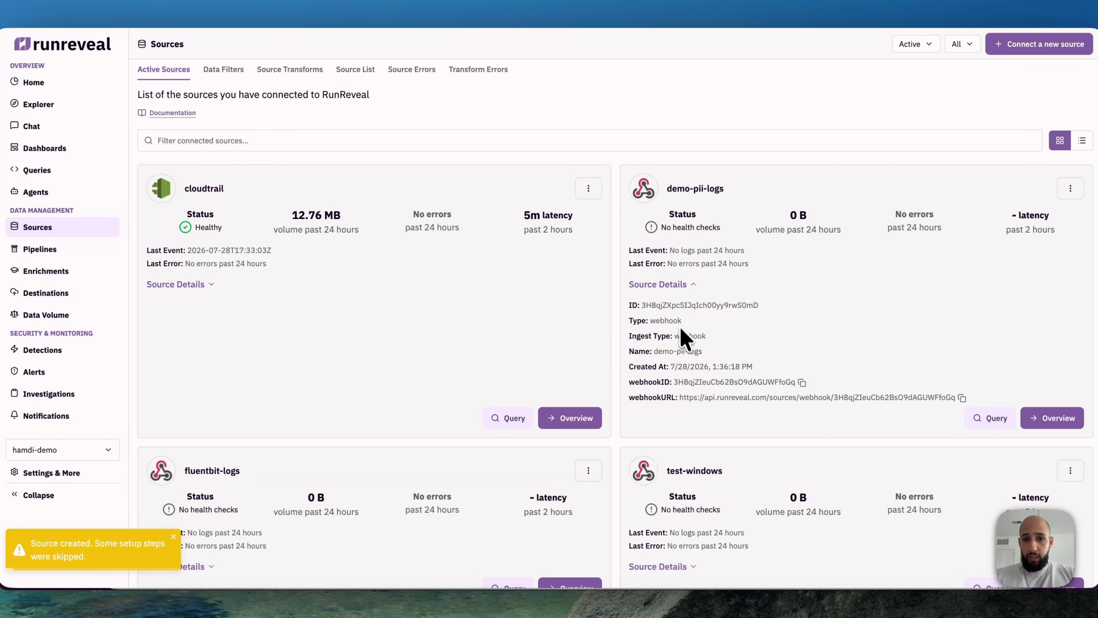
{"action": "left_click_drag", "start_coordinate": [680, 398], "coordinate": [975, 392]}
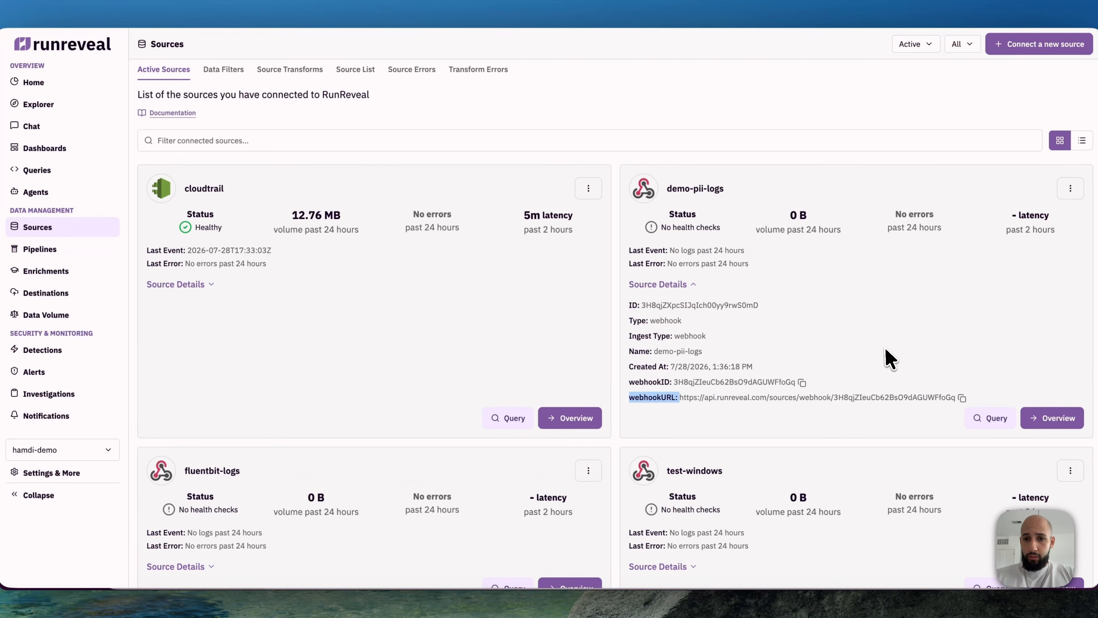
{"action": "left_click", "coordinate": [888, 358]}
{"action": "scroll", "coordinate": [889, 358], "scroll_direction": "down", "scroll_amount": 2}
{"action": "left_click", "coordinate": [961, 323]}
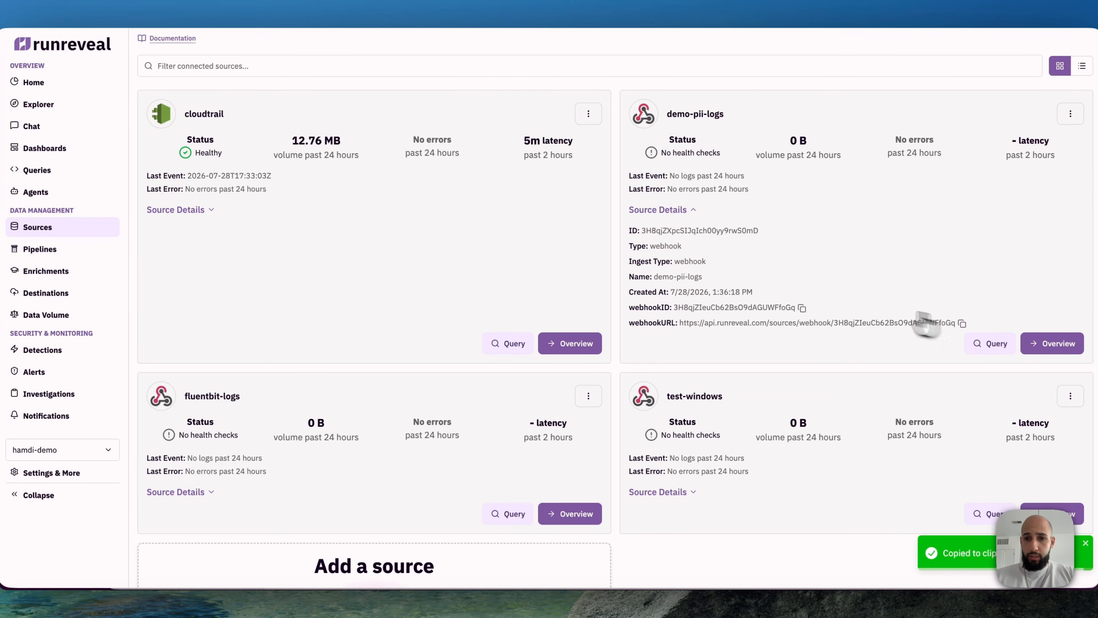
{"action": "scroll", "coordinate": [729, 289], "scroll_direction": "up", "scroll_amount": 2}
Step: Switch to the terminal and replace the webhook URL in the push_demo_logs.py command with the copied demo-pii-logs webhook URL
{"action": "key", "text": "super+Tab"}
{"action": "key", "text": "Left"}
{"action": "key", "text": "Left"}
{"action": "key", "text": "Left"}
{"action": "key", "text": "Left"}
{"action": "key", "text": "Left"}
{"action": "key", "text": "Left"}
{"action": "key", "text": "Left"}
{"action": "key", "text": "Left"}
{"action": "key", "text": "Left"}
{"action": "key", "text": "Left"}
{"action": "key", "text": "Left"}
{"action": "key", "text": "Left"}
{"action": "key", "text": "Left"}
{"action": "key", "text": "BackSpace"}
{"action": "key", "text": "BackSpace"}
{"action": "key", "text": "BackSpace"}
{"action": "key", "text": "BackSpace"}
{"action": "key", "text": "BackSpace"}
{"action": "key", "text": "BackSpace"}
{"action": "key", "text": "BackSpace"}
{"action": "key", "text": "BackSpace"}
{"action": "key", "text": "BackSpace"}
{"action": "key", "text": "BackSpace"}
{"action": "key", "text": "BackSpace"}
{"action": "key", "text": "BackSpace"}
{"action": "key", "text": "BackSpace"}
{"action": "key", "text": "BackSpace"}
{"action": "key", "text": "BackSpace"}
{"action": "key", "text": "BackSpace"}
{"action": "key", "text": "BackSpace"}
{"action": "key", "text": "BackSpace"}
{"action": "key", "text": "BackSpace"}
{"action": "key", "text": "BackSpace"}
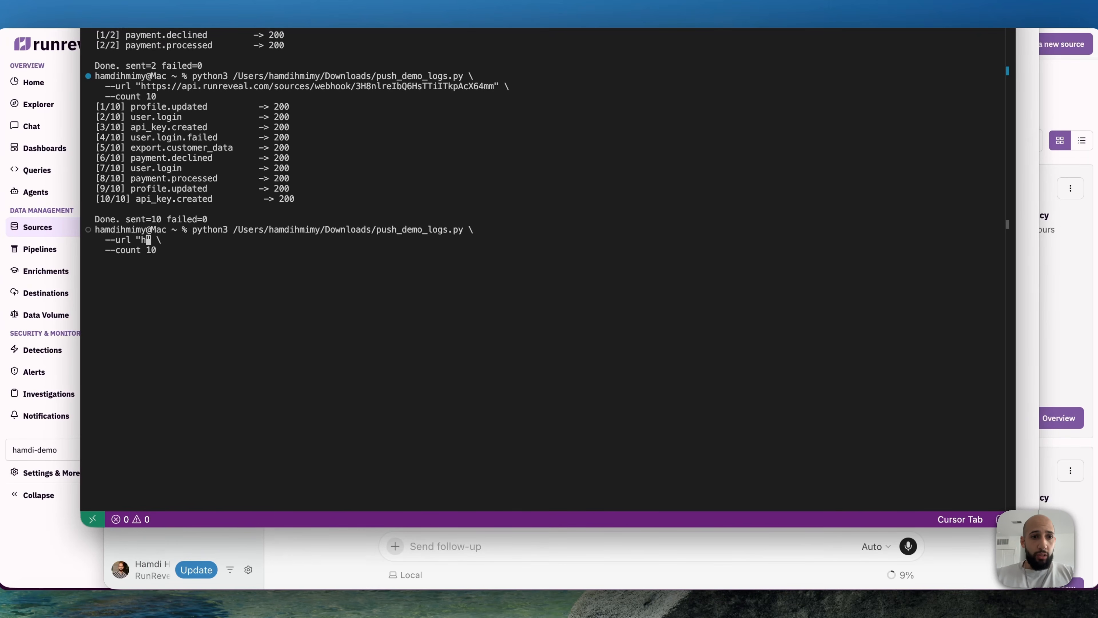
{"action": "key", "text": "super+v"}
Step: Set the command's count to 2 and run it to send the demo logs
{"action": "key", "text": "Down"}
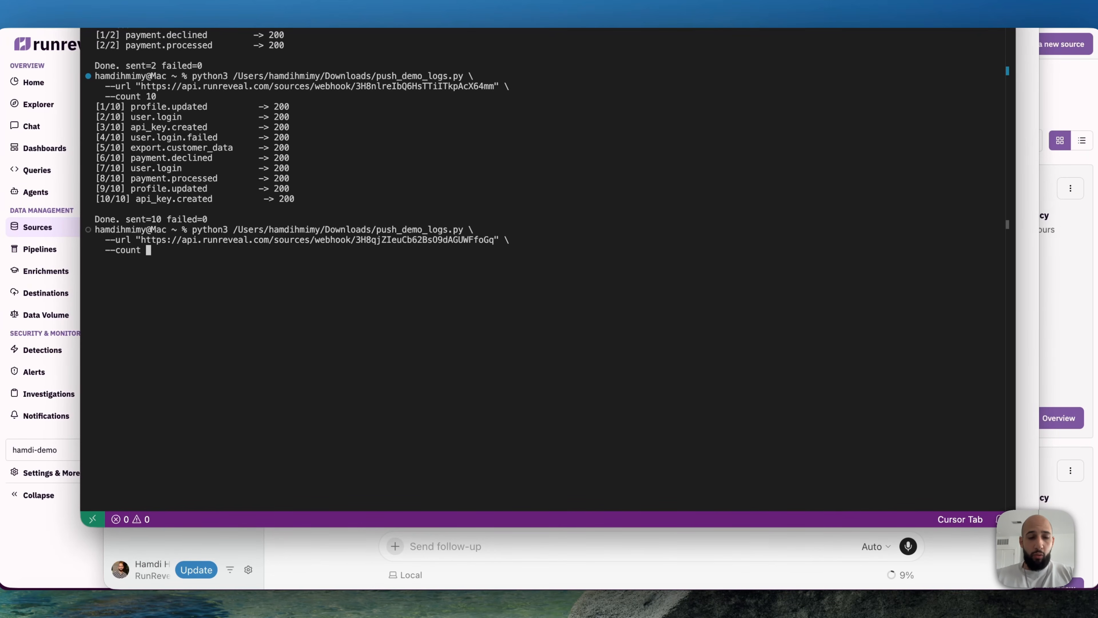
{"action": "key", "text": "BackSpace"}
{"action": "key", "text": "BackSpace"}
{"action": "type", "text": "2"}
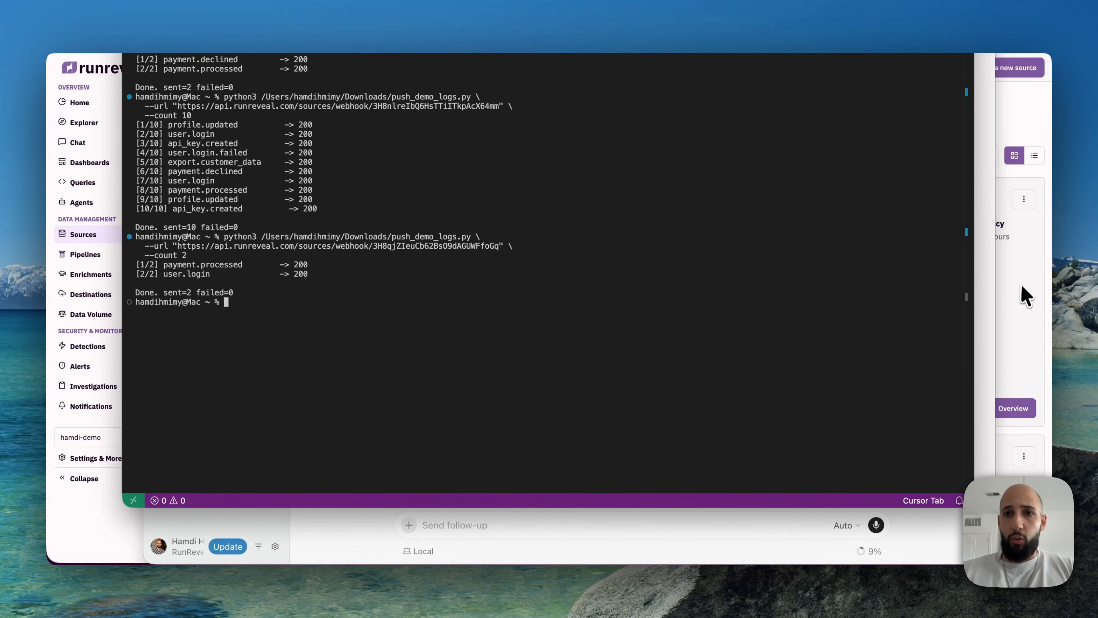
Step: Return to RunReveal in the browser, query the logs of demo-pii-logs and expand the rawLog of the returned event
{"action": "left_click", "coordinate": [1026, 296]}
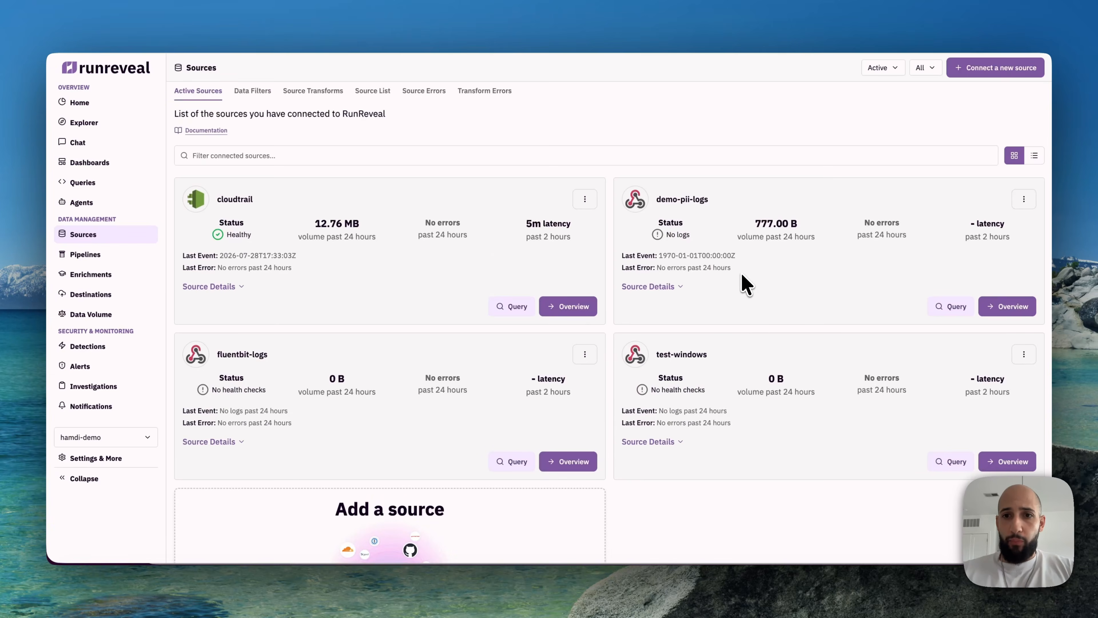
{"action": "scroll", "coordinate": [745, 281], "scroll_direction": "down", "scroll_amount": 2}
{"action": "left_click", "coordinate": [949, 258]}
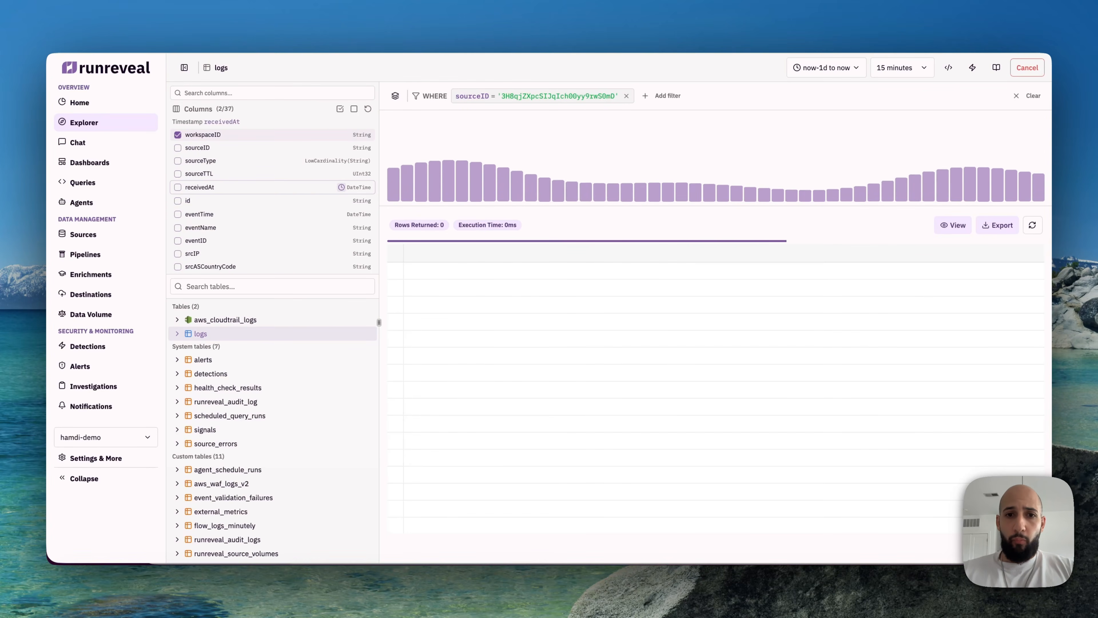
{"action": "left_click", "coordinate": [622, 270]}
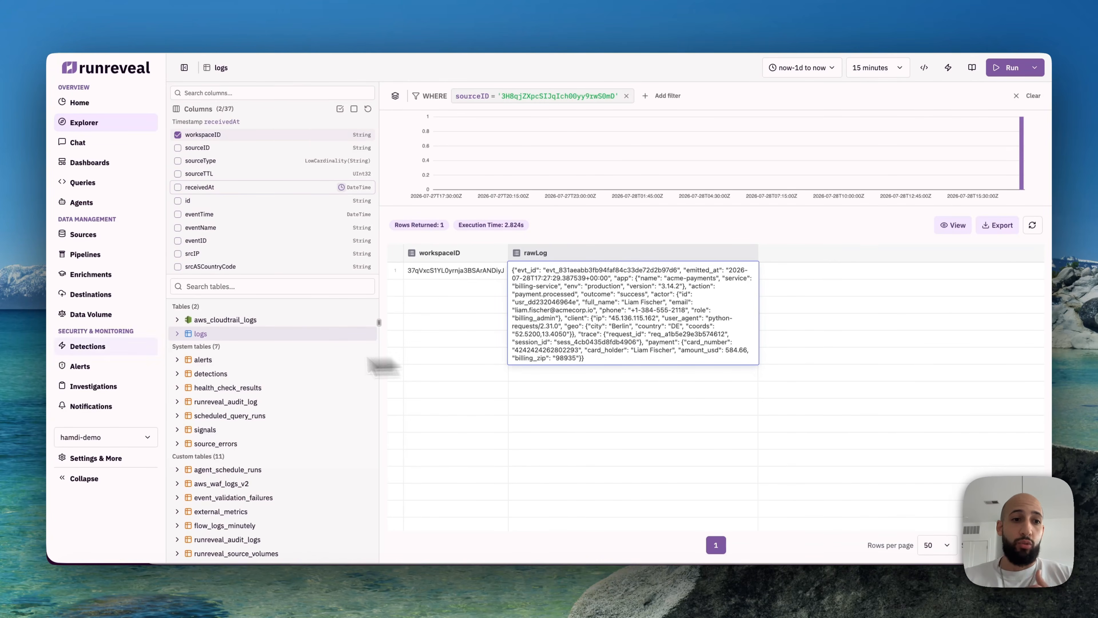
Step: Start a new routing topic in Pipelines and name it pii-masking
{"action": "left_click", "coordinate": [85, 259]}
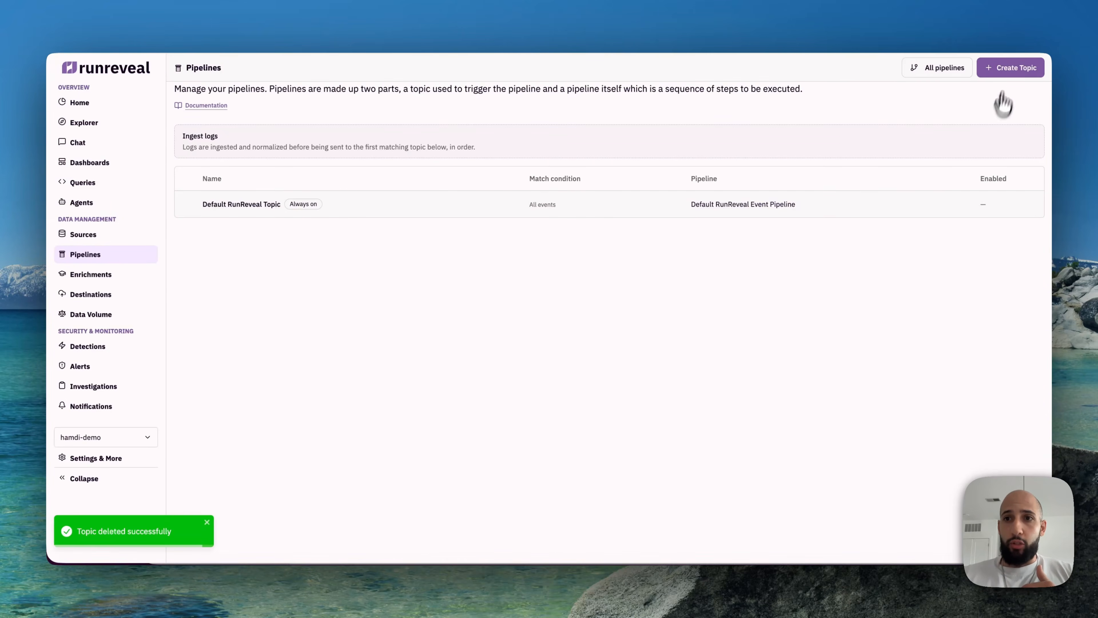
{"action": "left_click", "coordinate": [1010, 68]}
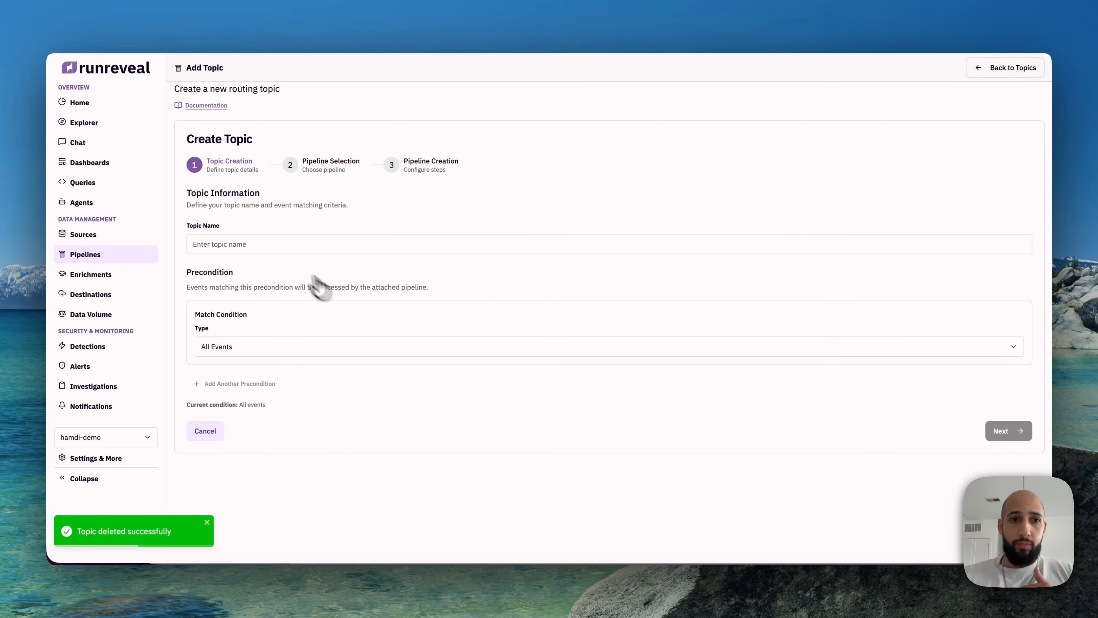
{"action": "left_click", "coordinate": [281, 249]}
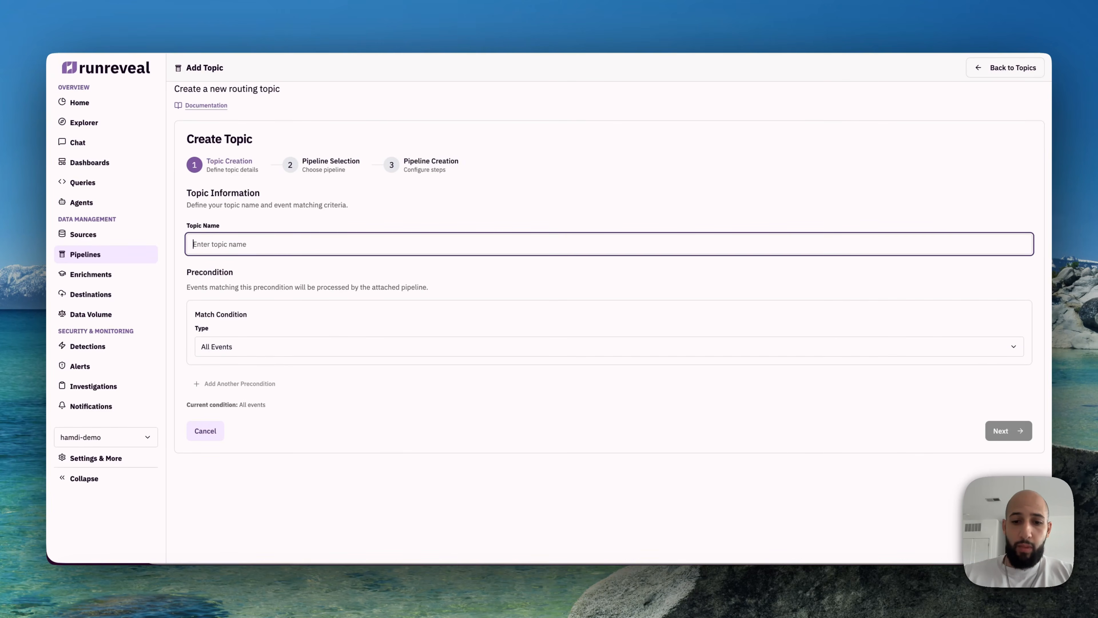
{"action": "type", "text": "pii-masking"}
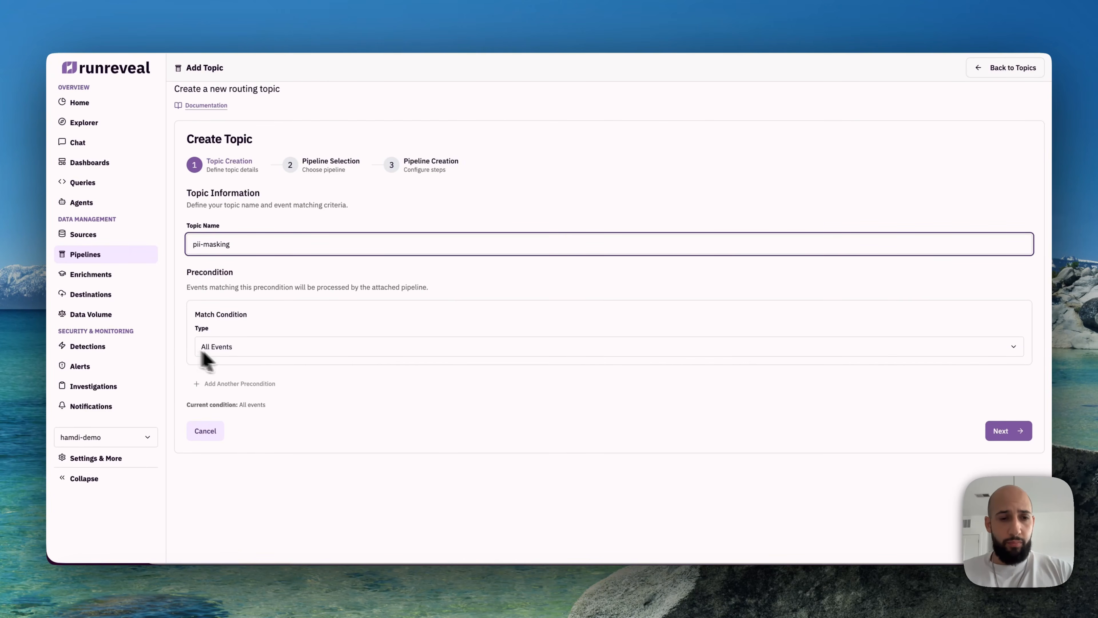
Step: Set the precondition to an Exact Match of sourceID with demo-pii-logs (3H8qjZXpcSIJqIch00yy9rwS0mD), and remove the stray ID from the topic name
{"action": "left_click", "coordinate": [239, 349]}
{"action": "left_click", "coordinate": [241, 385]}
{"action": "left_click", "coordinate": [274, 391]}
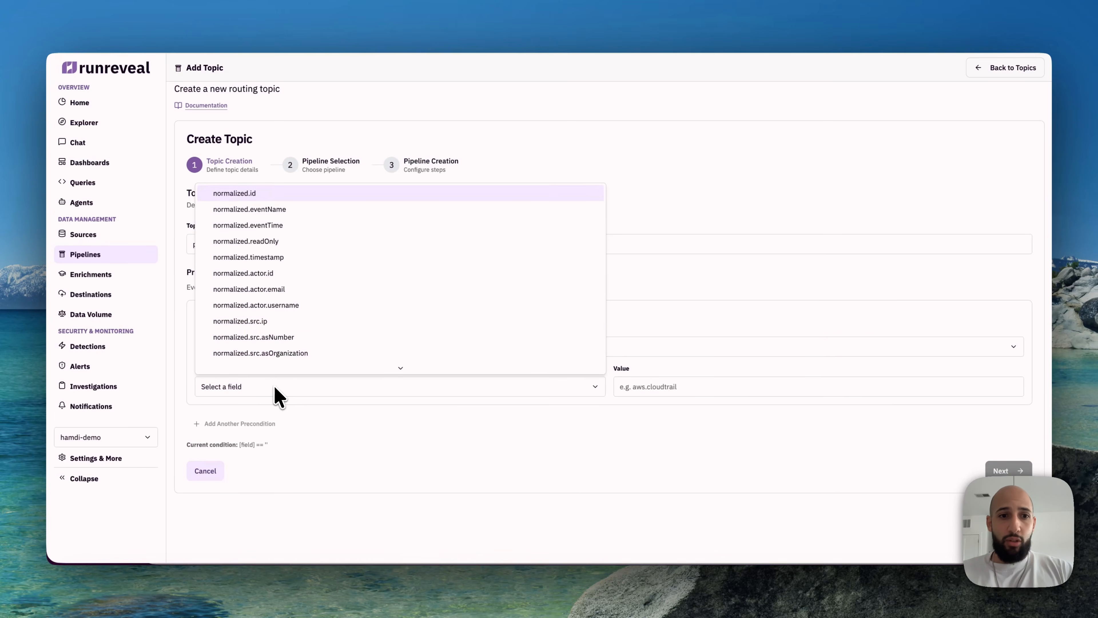
{"action": "scroll", "coordinate": [286, 329], "scroll_direction": "down", "scroll_amount": 15}
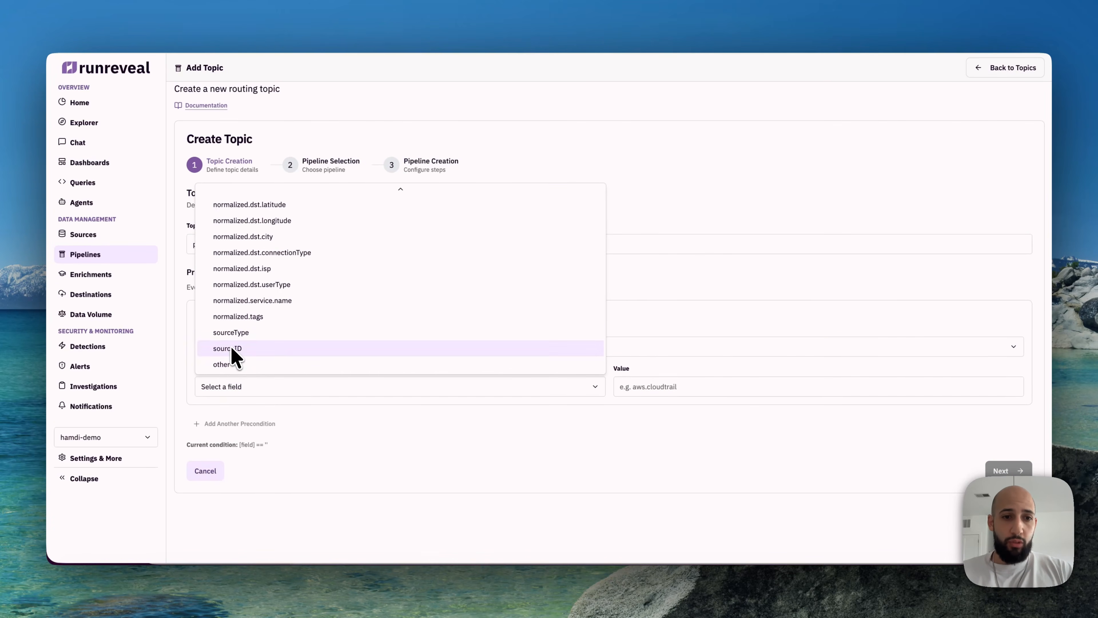
{"action": "left_click", "coordinate": [231, 348]}
{"action": "left_click", "coordinate": [684, 392]}
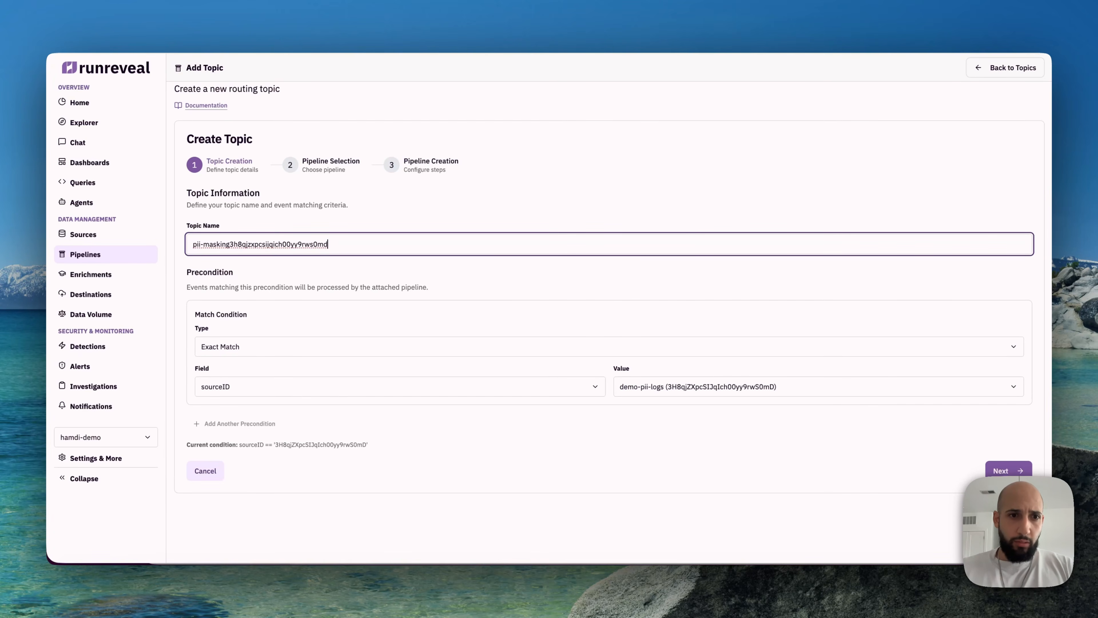
{"action": "left_click_drag", "start_coordinate": [340, 245], "coordinate": [229, 244]}
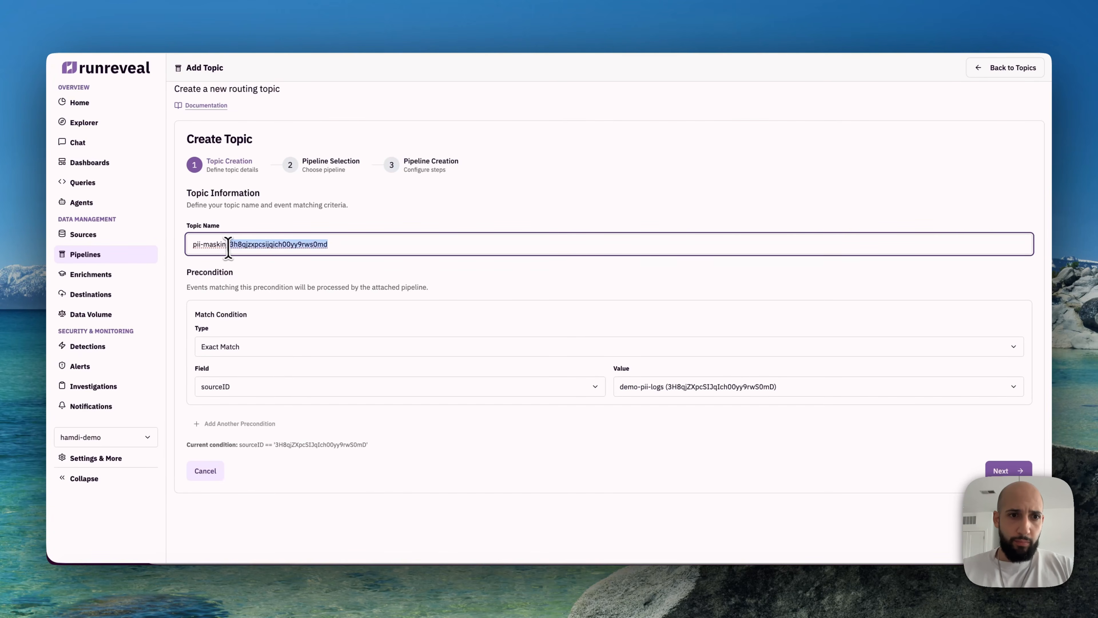
{"action": "key", "text": "BackSpace"}
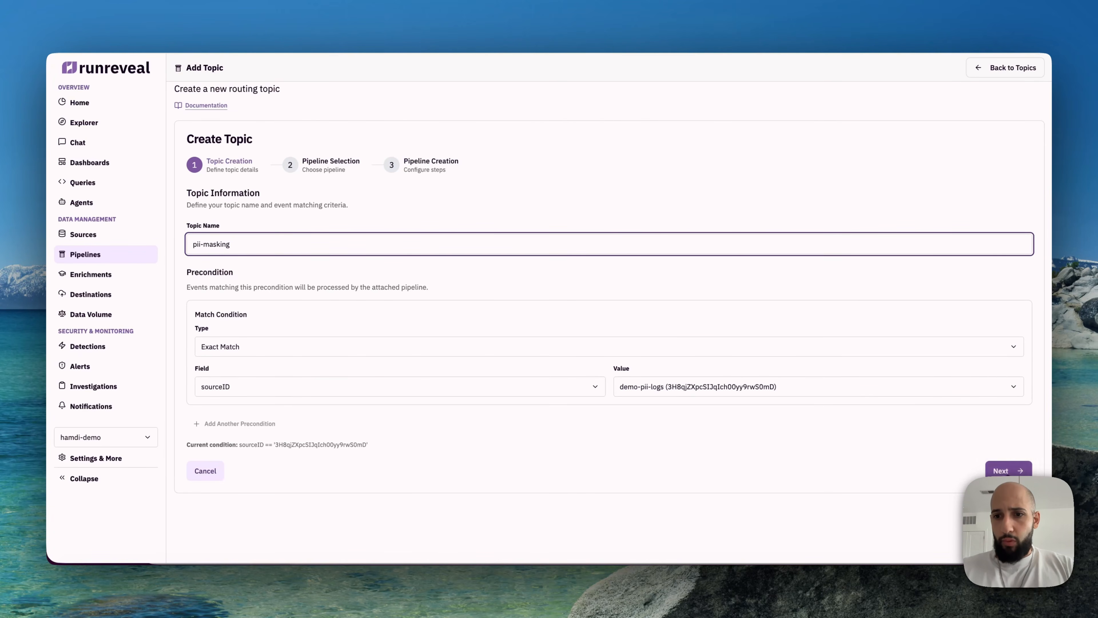
Step: Base the topic's pipeline on a copy of the Default Pipeline and continue to the pipeline's step configuration
{"action": "left_click", "coordinate": [999, 471]}
{"action": "left_click", "coordinate": [900, 272]}
{"action": "left_click", "coordinate": [434, 311]}
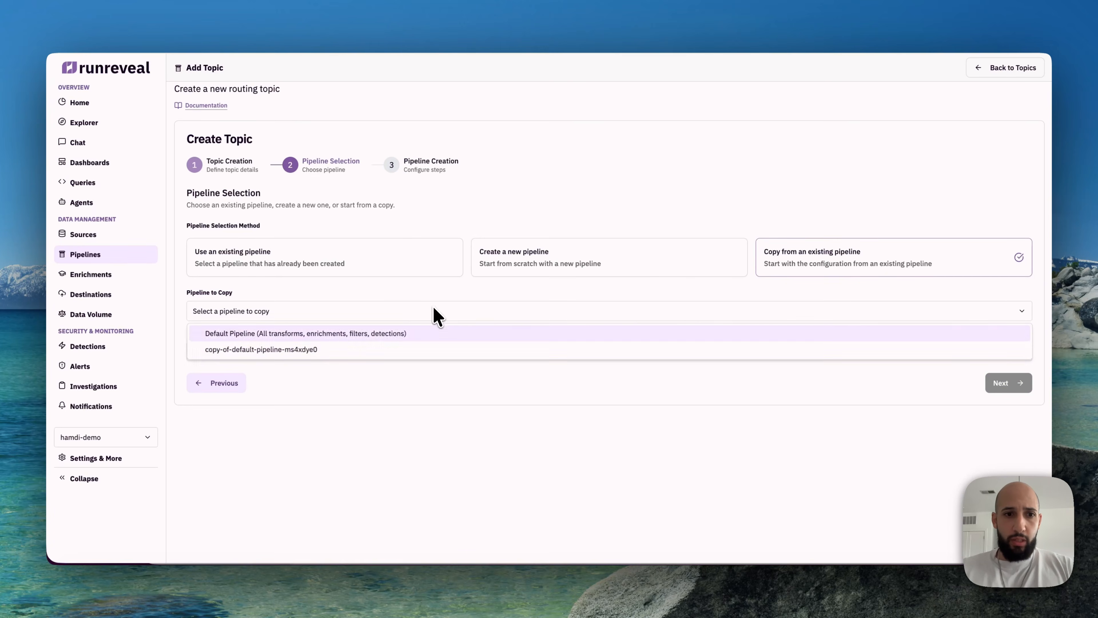
{"action": "left_click", "coordinate": [328, 334]}
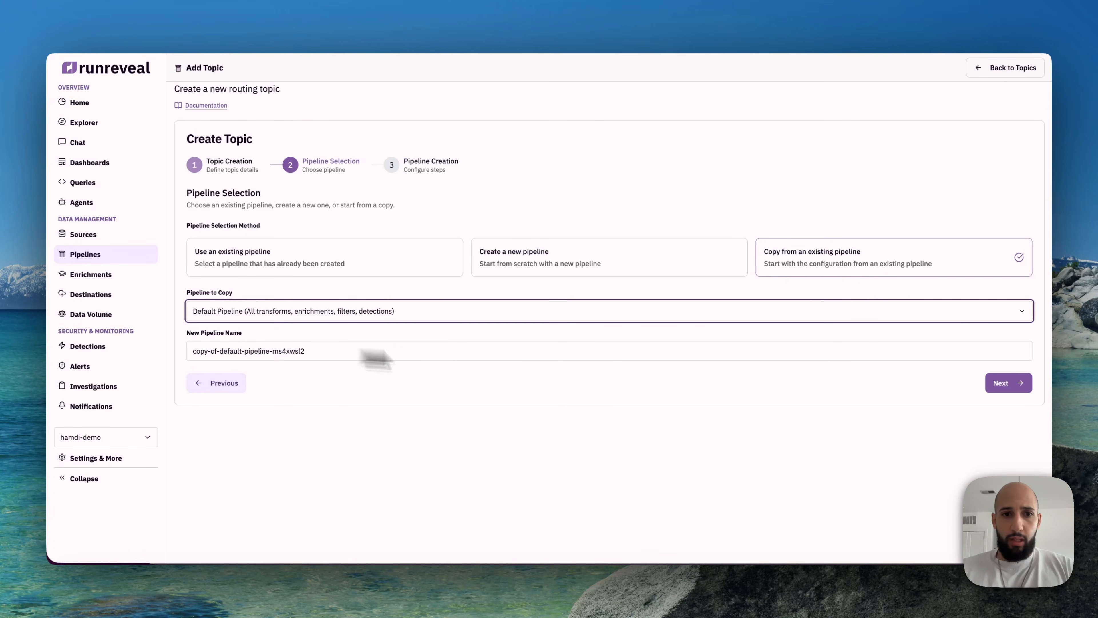
{"action": "left_click", "coordinate": [1012, 387]}
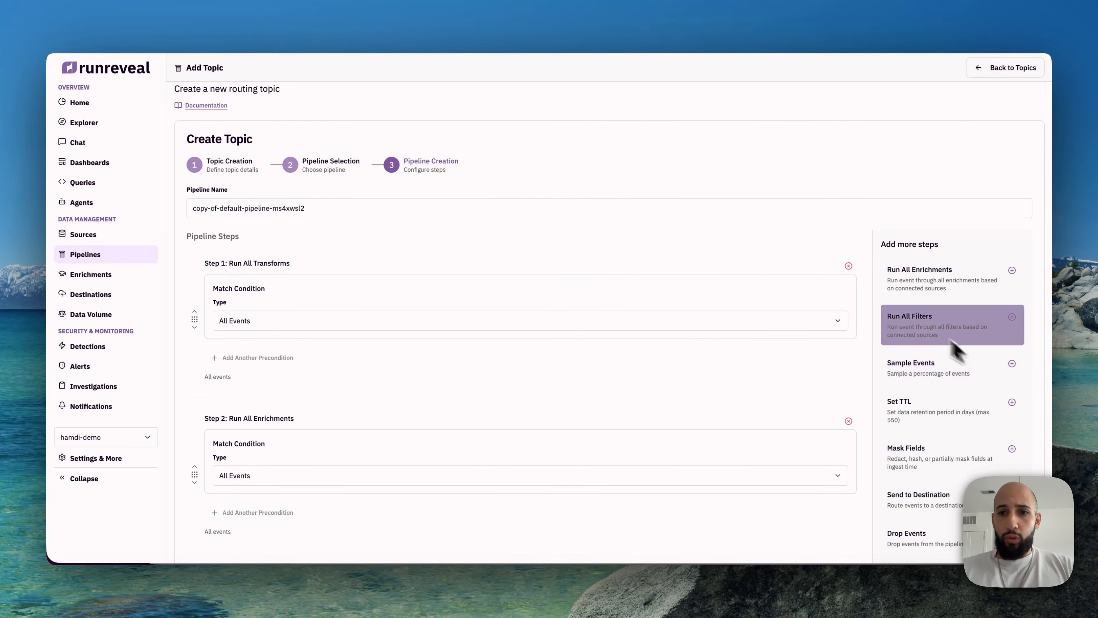
Step: Add a Mask Fields step, move it ahead of Run All Transforms as the first step, and add a masking rule to it
{"action": "scroll", "coordinate": [838, 344], "scroll_direction": "down", "scroll_amount": 3}
{"action": "left_click", "coordinate": [936, 303]}
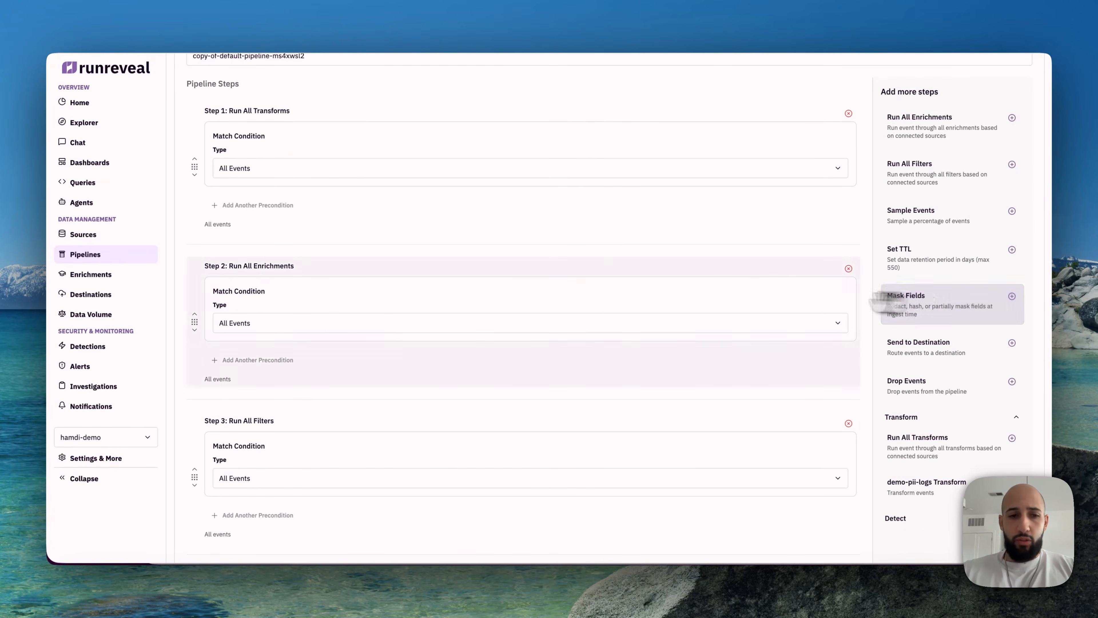
{"action": "left_click_drag", "start_coordinate": [236, 333], "coordinate": [195, 216]}
{"action": "scroll", "coordinate": [346, 333], "scroll_direction": "down", "scroll_amount": 3}
{"action": "scroll", "coordinate": [345, 333], "scroll_direction": "down", "scroll_amount": 5}
{"action": "scroll", "coordinate": [346, 333], "scroll_direction": "up", "scroll_amount": 10}
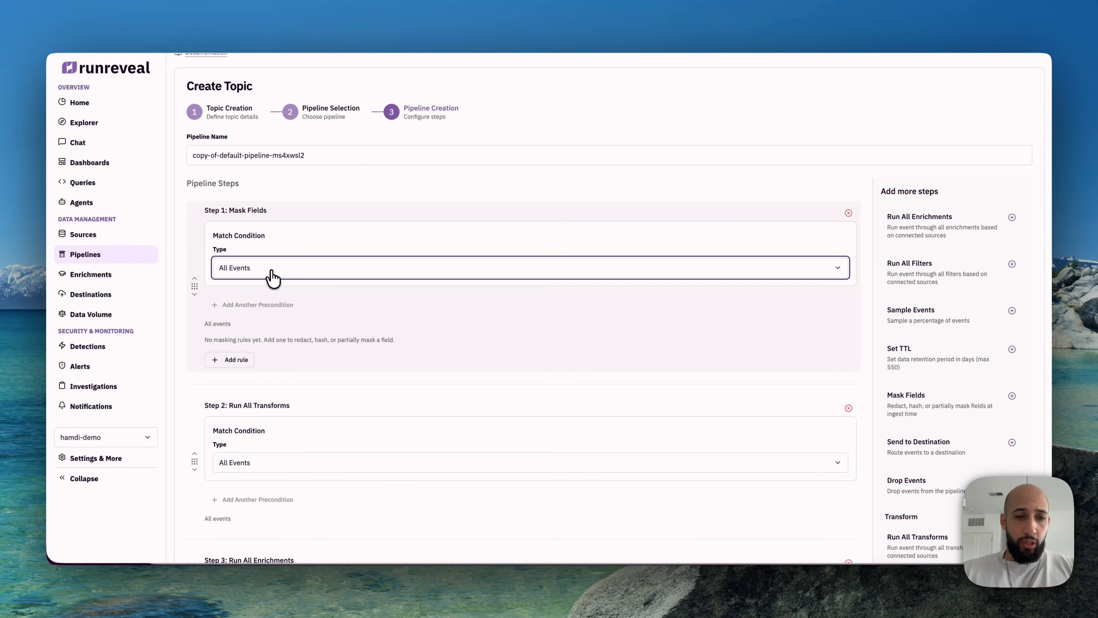
{"action": "left_click", "coordinate": [229, 360]}
{"action": "scroll", "coordinate": [275, 361], "scroll_direction": "down", "scroll_amount": 3}
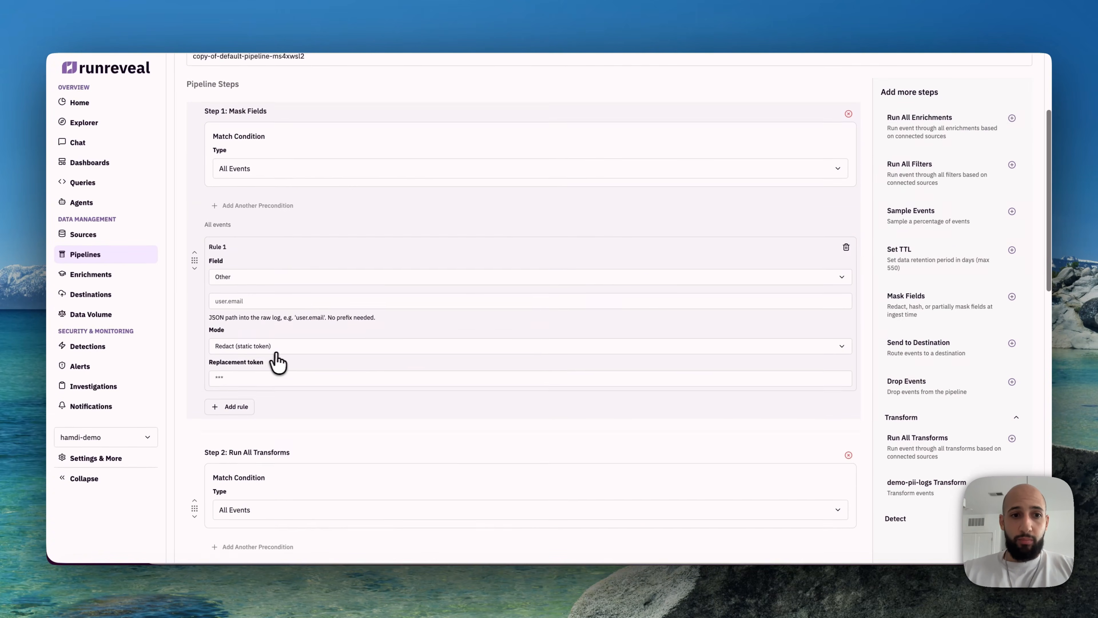
Step: Switch to the JSON formatter and collapse the sample event's app, actor, client and trace sections to examine the payment fields
{"action": "left_click", "coordinate": [519, 2]}
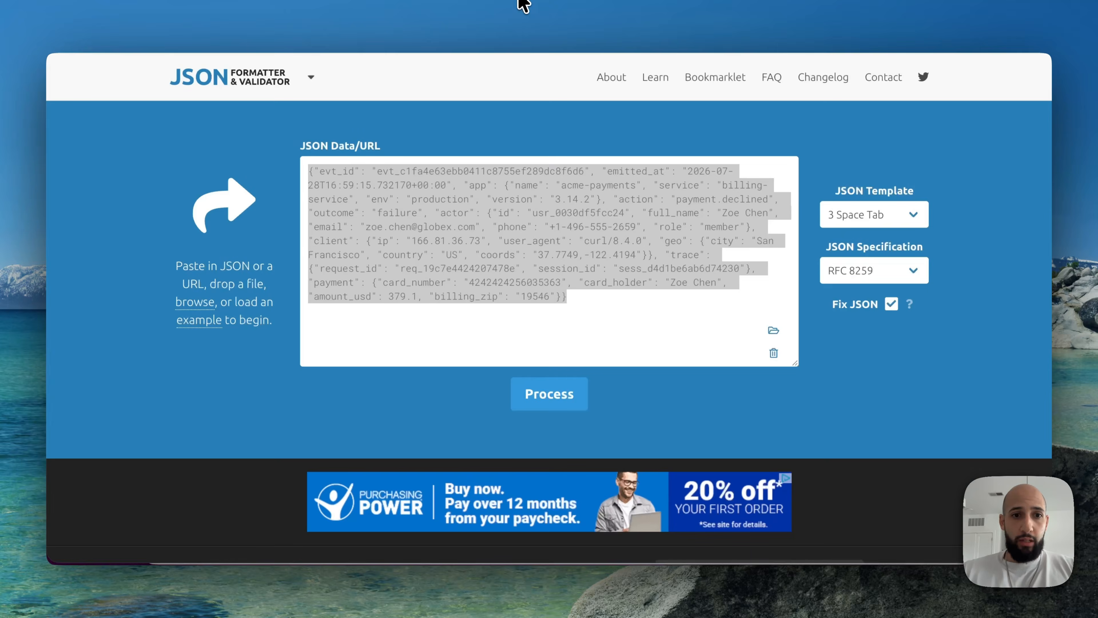
{"action": "left_click", "coordinate": [388, 391]}
{"action": "scroll", "coordinate": [388, 395], "scroll_direction": "down", "scroll_amount": 14}
{"action": "scroll", "coordinate": [389, 395], "scroll_direction": "up", "scroll_amount": 6}
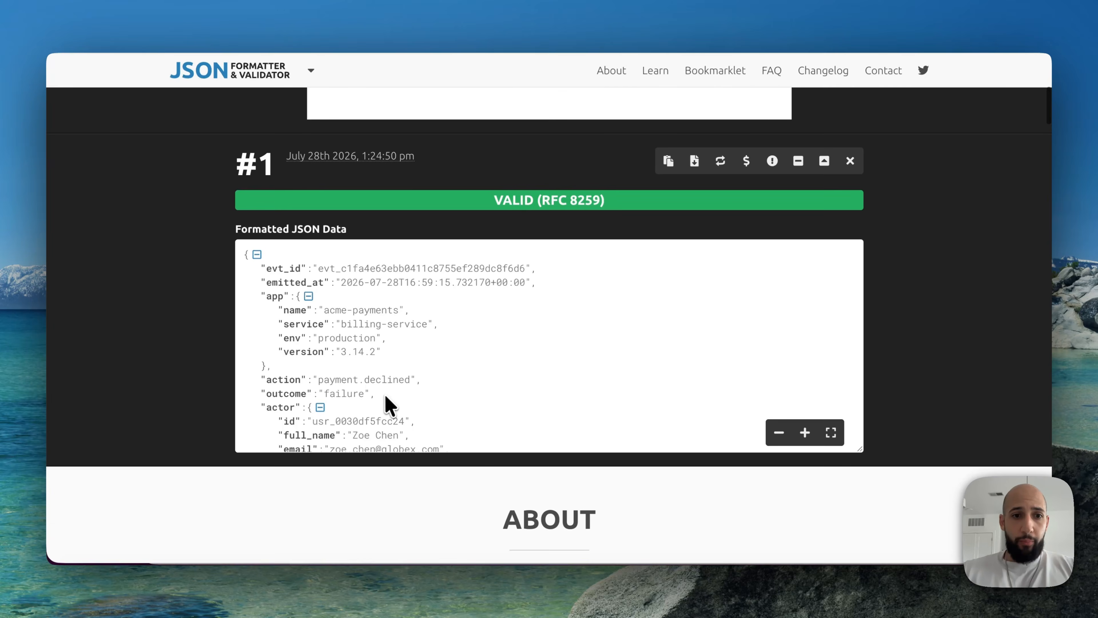
{"action": "left_click", "coordinate": [309, 297]}
{"action": "left_click", "coordinate": [320, 338]}
{"action": "left_click", "coordinate": [326, 352]}
{"action": "left_click", "coordinate": [321, 365]}
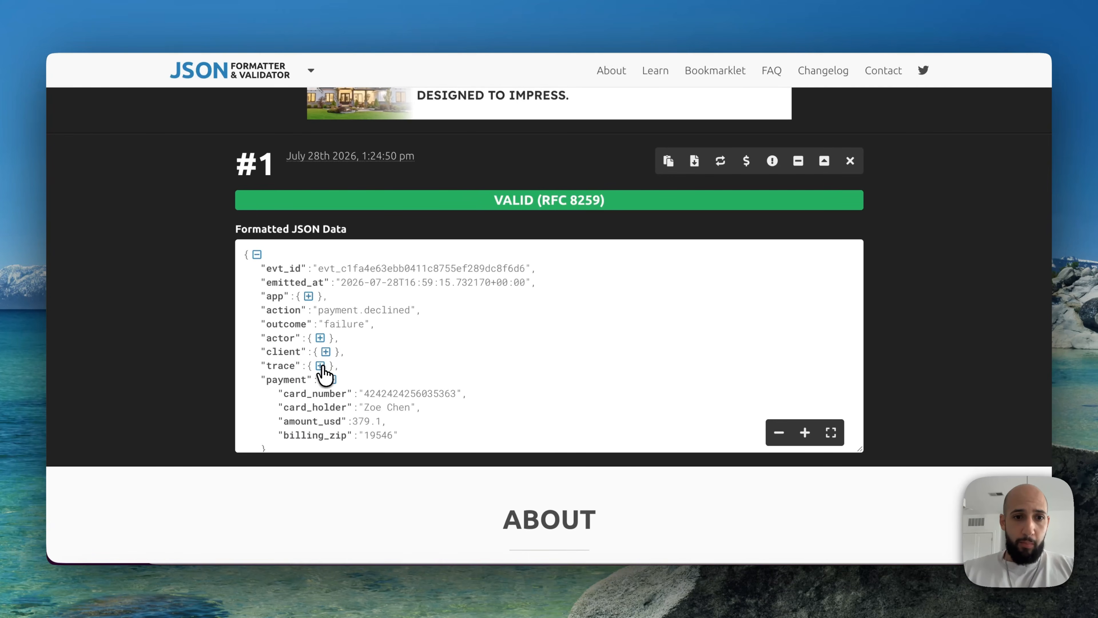
Step: Return to the topic and set Rule 1 to mask payment.card_number in Redact (static token) mode with the replacement token *****
{"action": "left_click", "coordinate": [483, 4]}
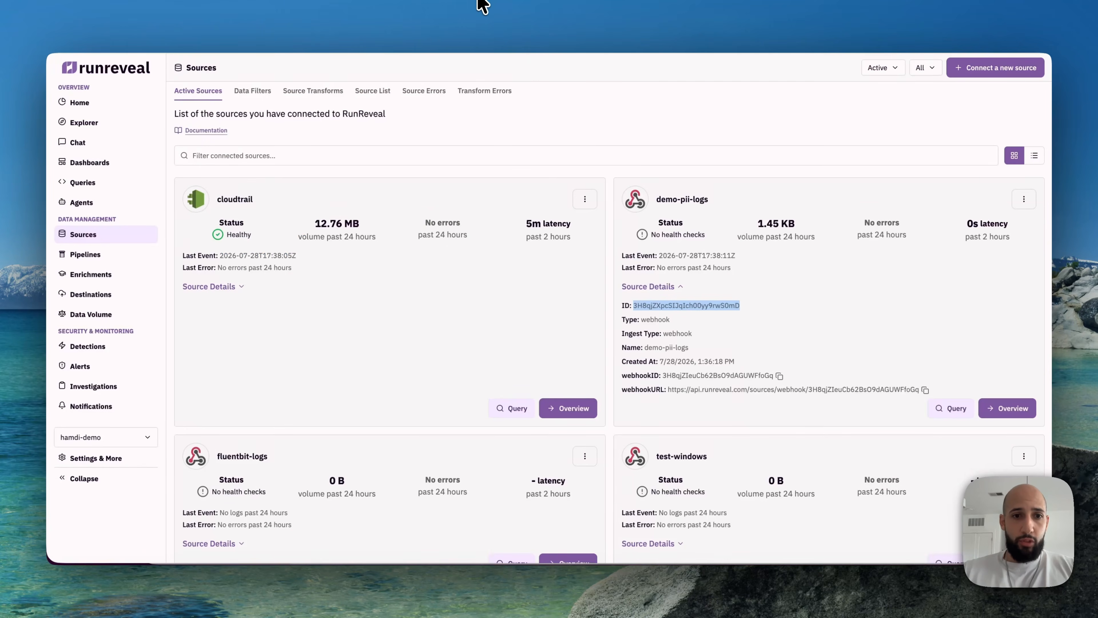
{"action": "left_click", "coordinate": [438, 3]}
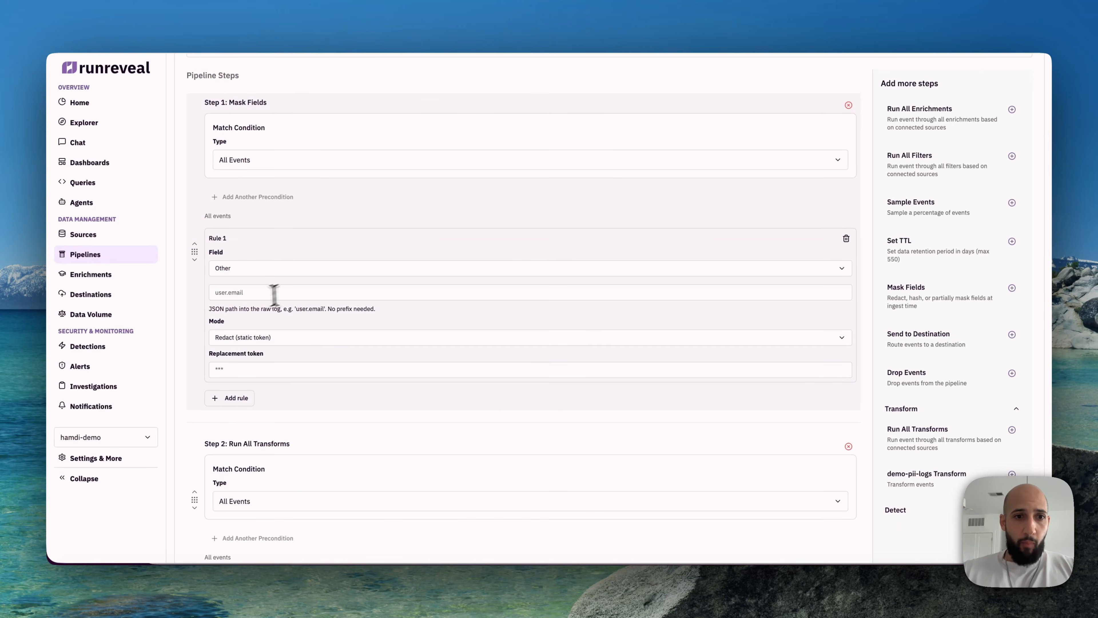
{"action": "left_click", "coordinate": [255, 294]}
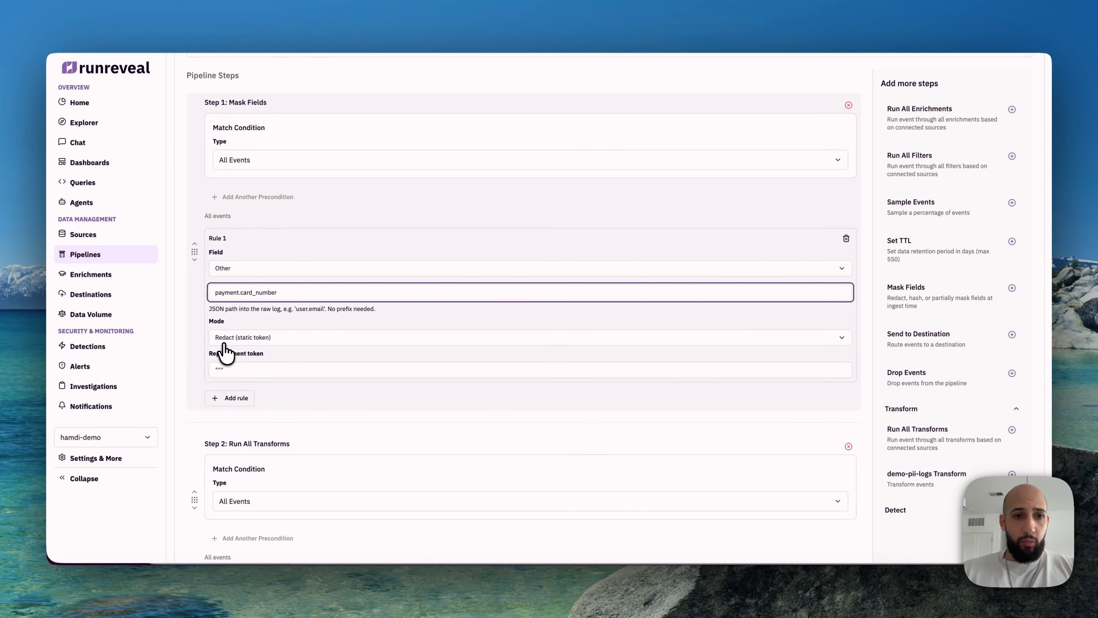
{"action": "left_click", "coordinate": [259, 339]}
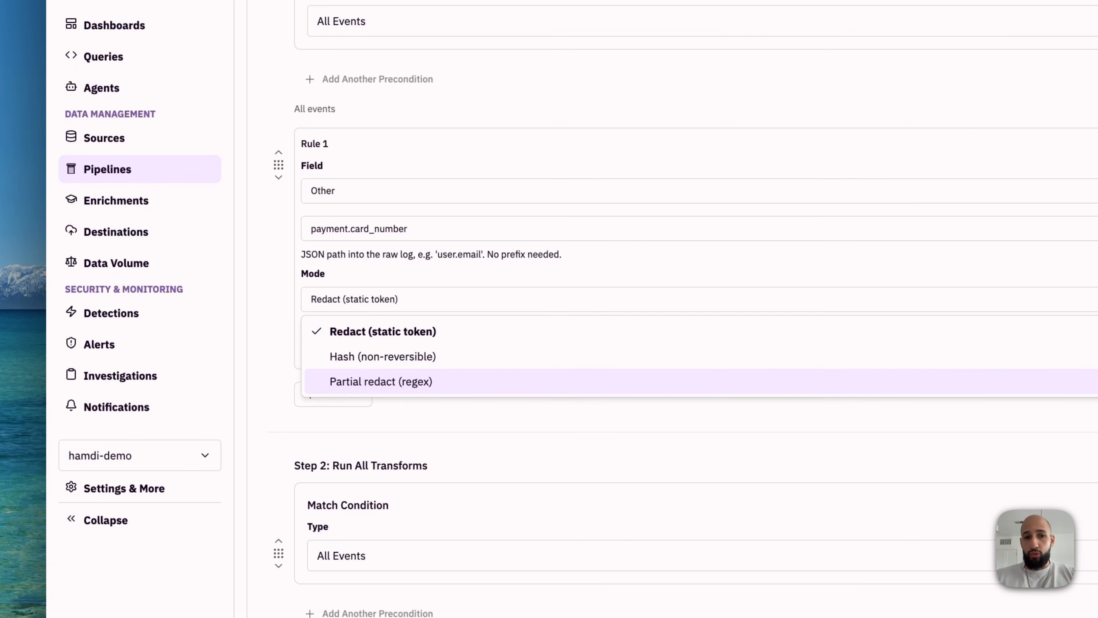
{"action": "left_click", "coordinate": [318, 331]}
{"action": "left_click", "coordinate": [339, 349]}
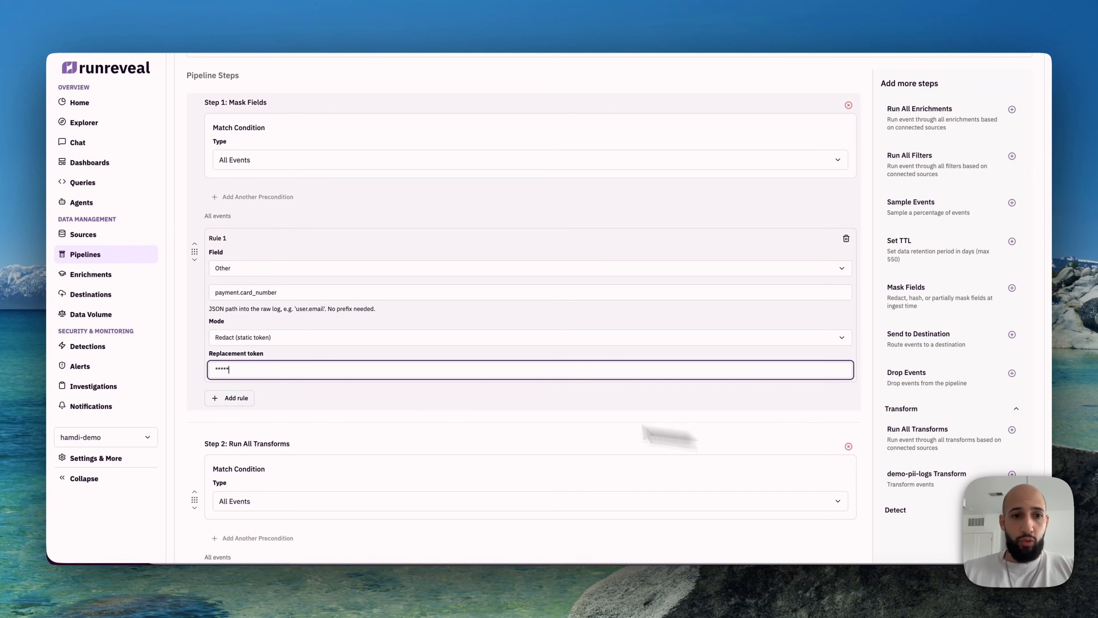
Step: Add a second masking rule for payment.amount_usd with the replacement token *****, checking the field name in the formatted sample event
{"action": "left_click", "coordinate": [249, 397]}
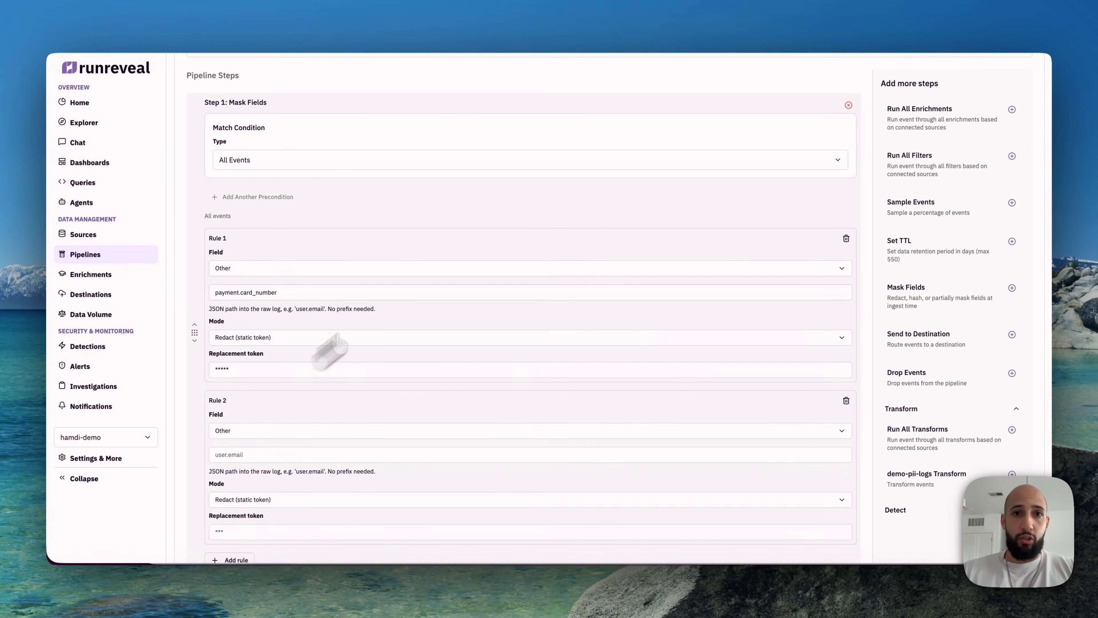
{"action": "left_click", "coordinate": [518, 14]}
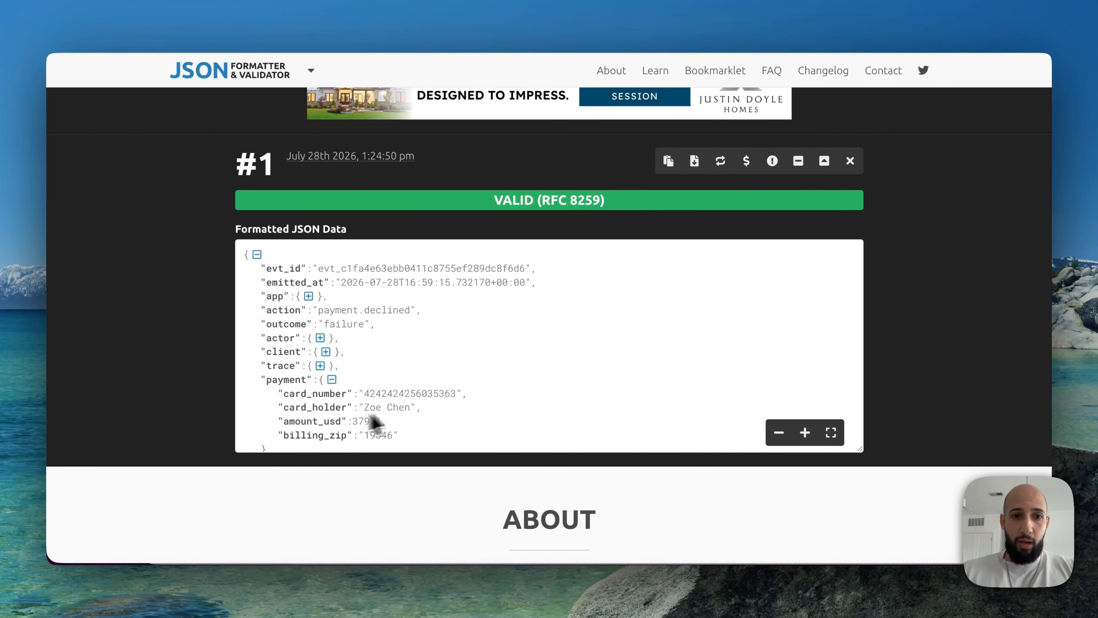
{"action": "left_click", "coordinate": [480, 1]}
{"action": "left_click", "coordinate": [436, 2]}
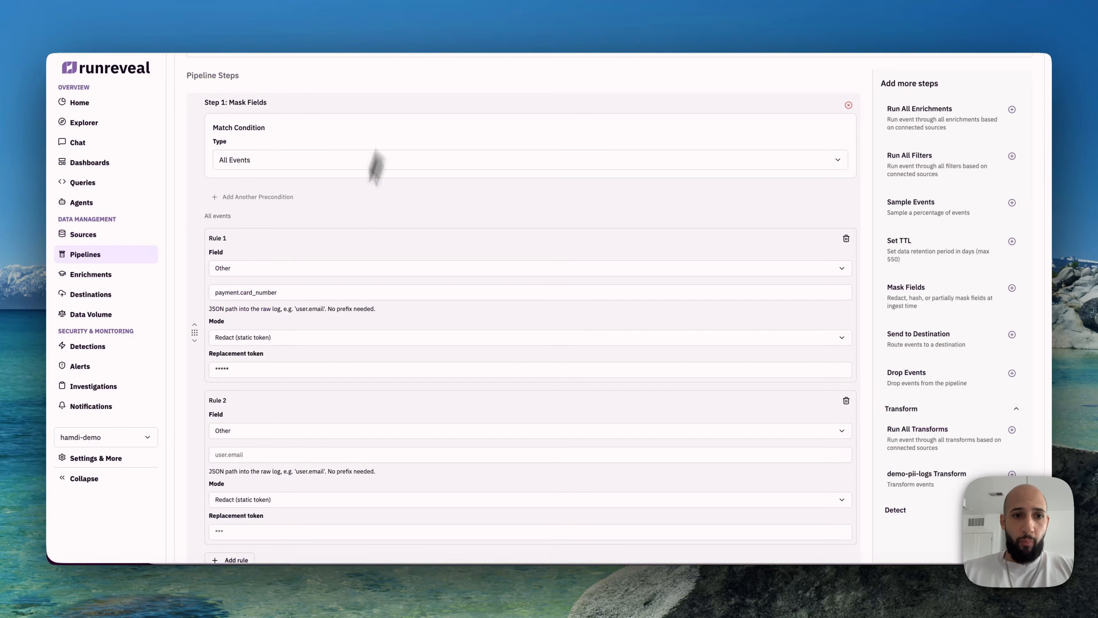
{"action": "scroll", "coordinate": [283, 410], "scroll_direction": "down", "scroll_amount": 2}
{"action": "left_click", "coordinate": [253, 358]}
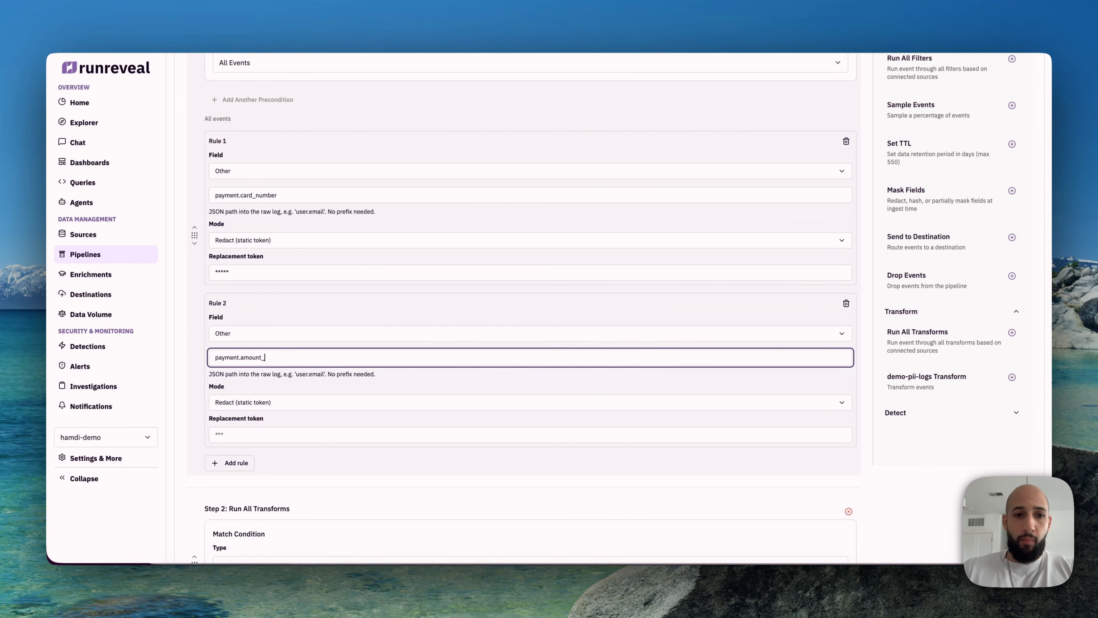
{"action": "left_click", "coordinate": [480, 1]}
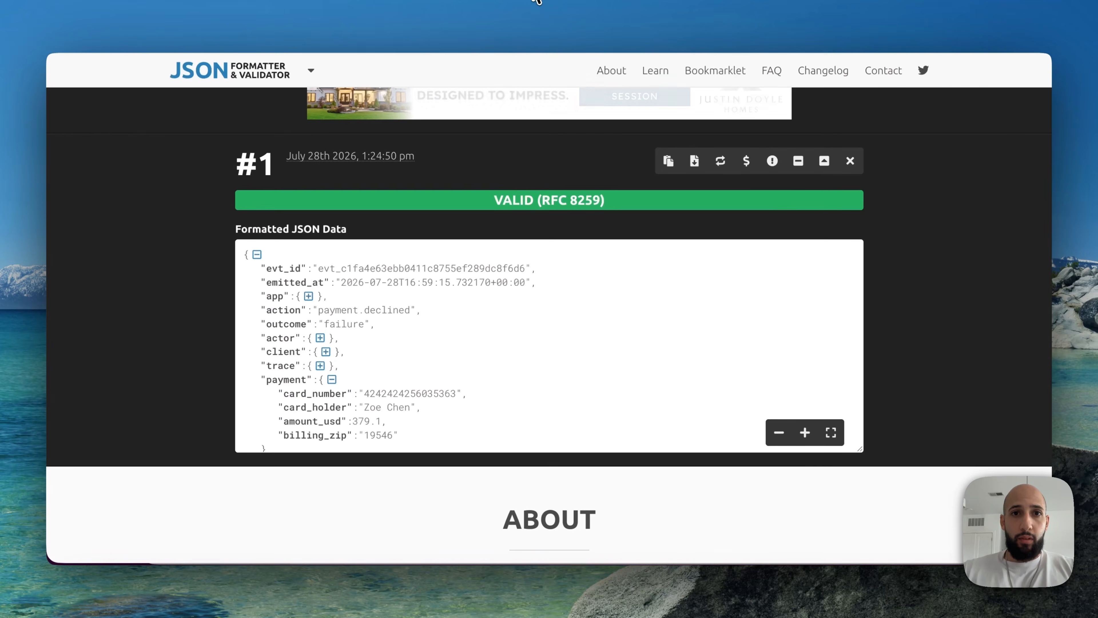
{"action": "left_click", "coordinate": [437, 1]}
{"action": "left_click", "coordinate": [258, 437]}
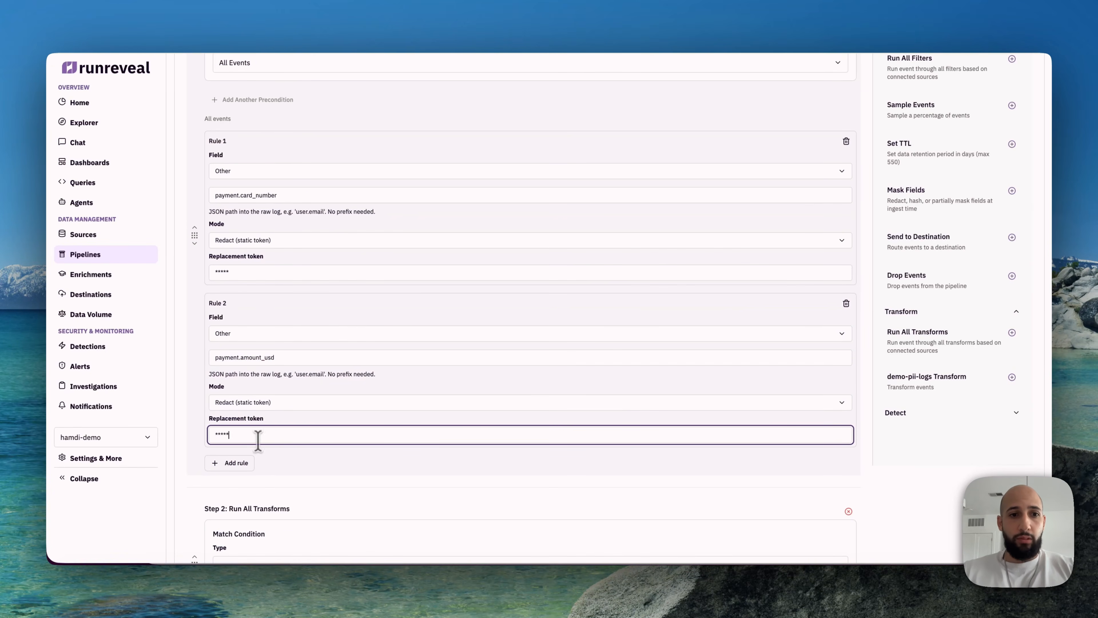
Step: Finish creating the pii-masking topic with its masking pipeline and enable it in the topic list
{"action": "left_click", "coordinate": [182, 394]}
{"action": "scroll", "coordinate": [481, 351], "scroll_direction": "down", "scroll_amount": 15}
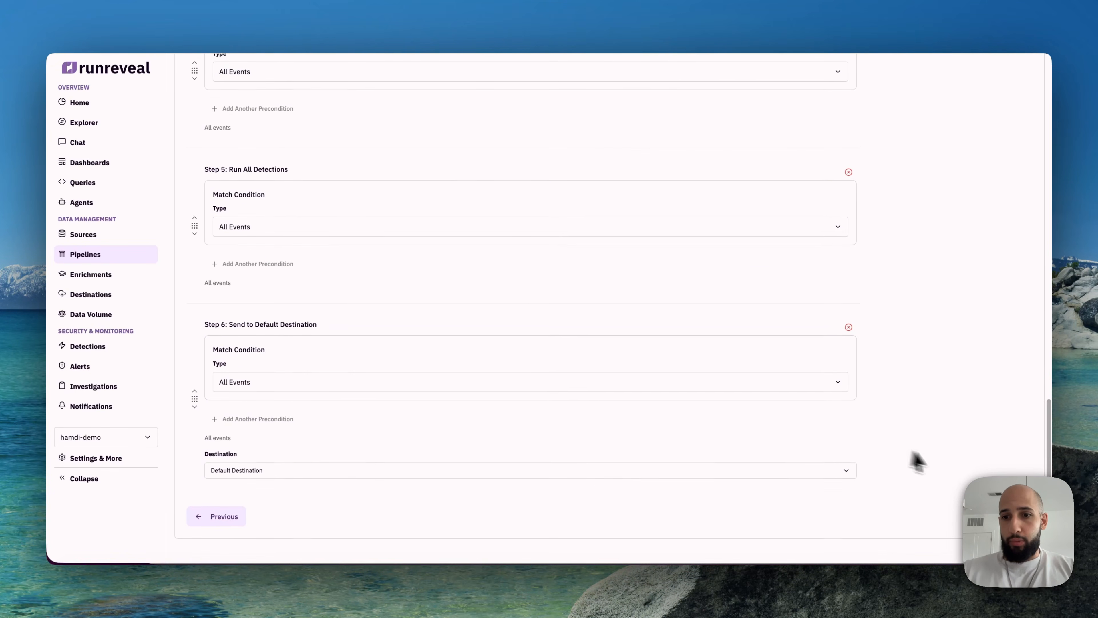
{"action": "left_click", "coordinate": [1005, 517]}
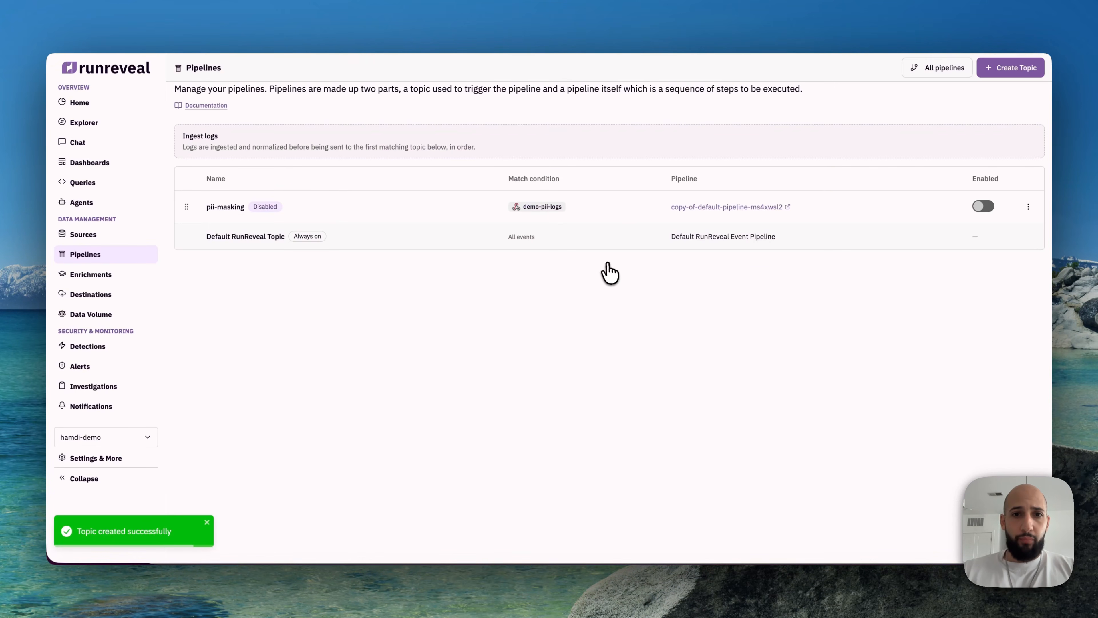
{"action": "left_click", "coordinate": [981, 208]}
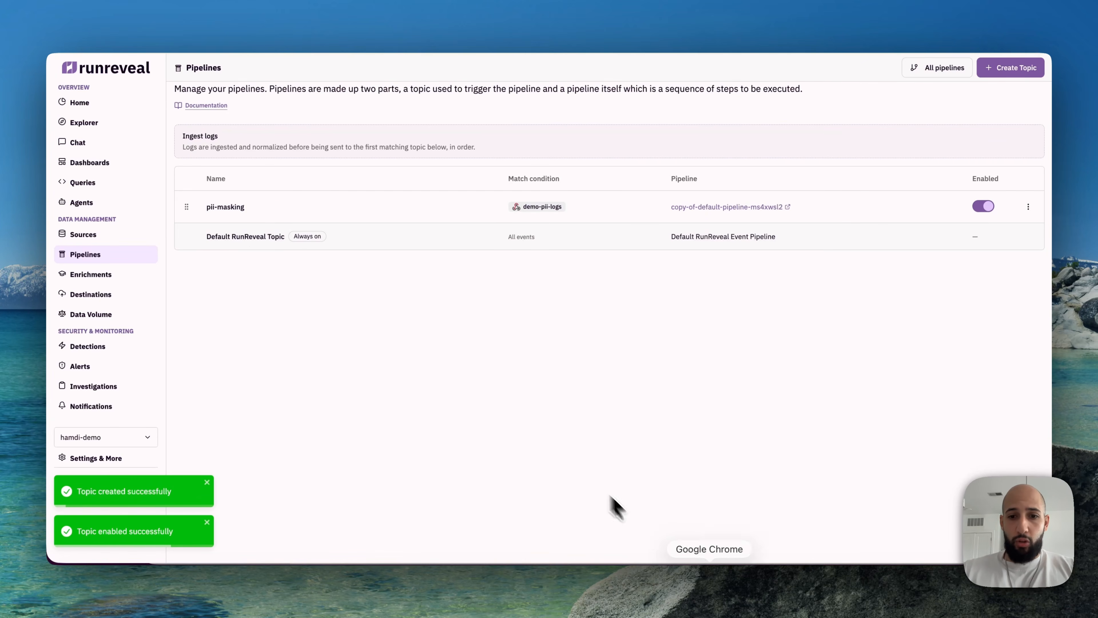
Step: Switch to the Cursor terminal, rerun push_demo_logs.py with --count 20 against the demo-pii-logs webhook, and return to RunReveal
{"action": "left_click", "coordinate": [686, 590]}
{"action": "key", "text": "Up"}
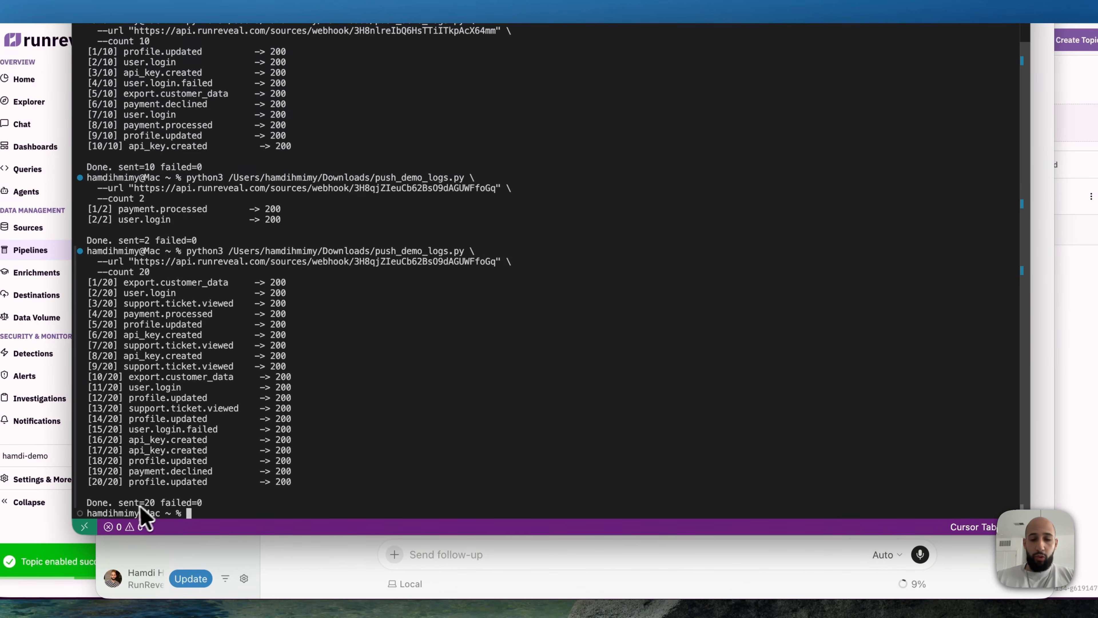
{"action": "left_click", "coordinate": [1088, 304]}
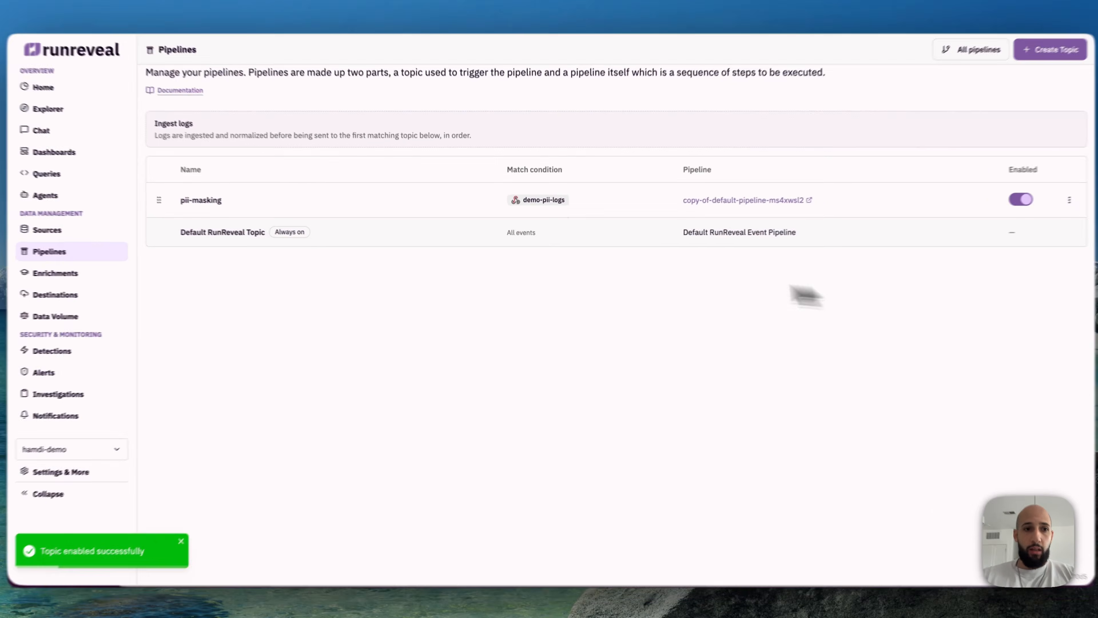
Step: Query the demo-pii-logs source and compare the payment fields in the rawLog of the first and last returned rows
{"action": "left_click", "coordinate": [28, 228]}
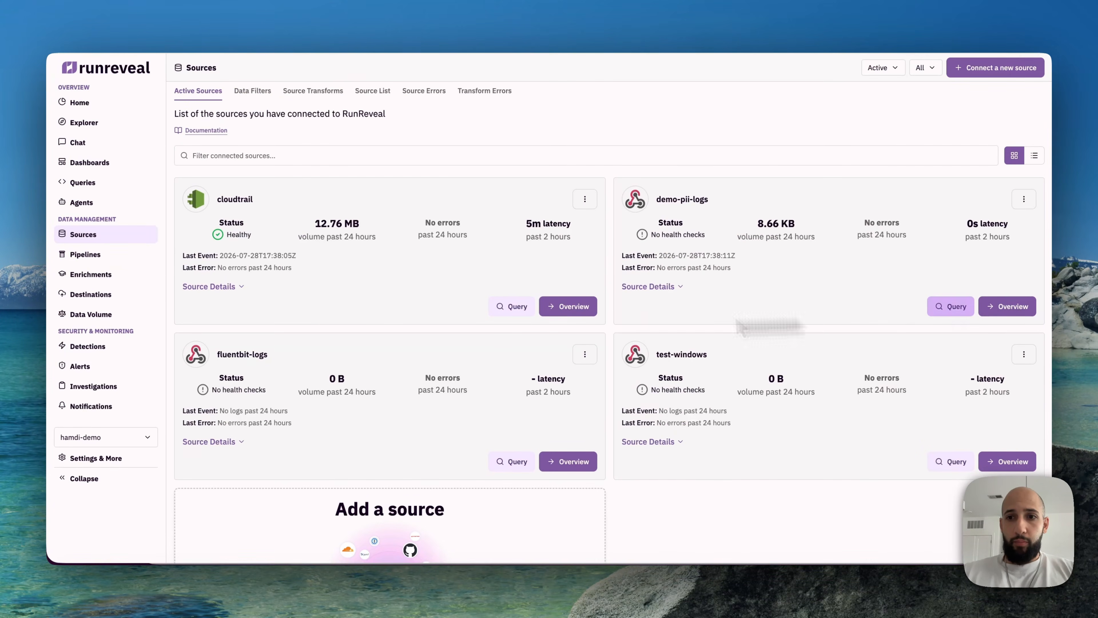
{"action": "left_click", "coordinate": [947, 306]}
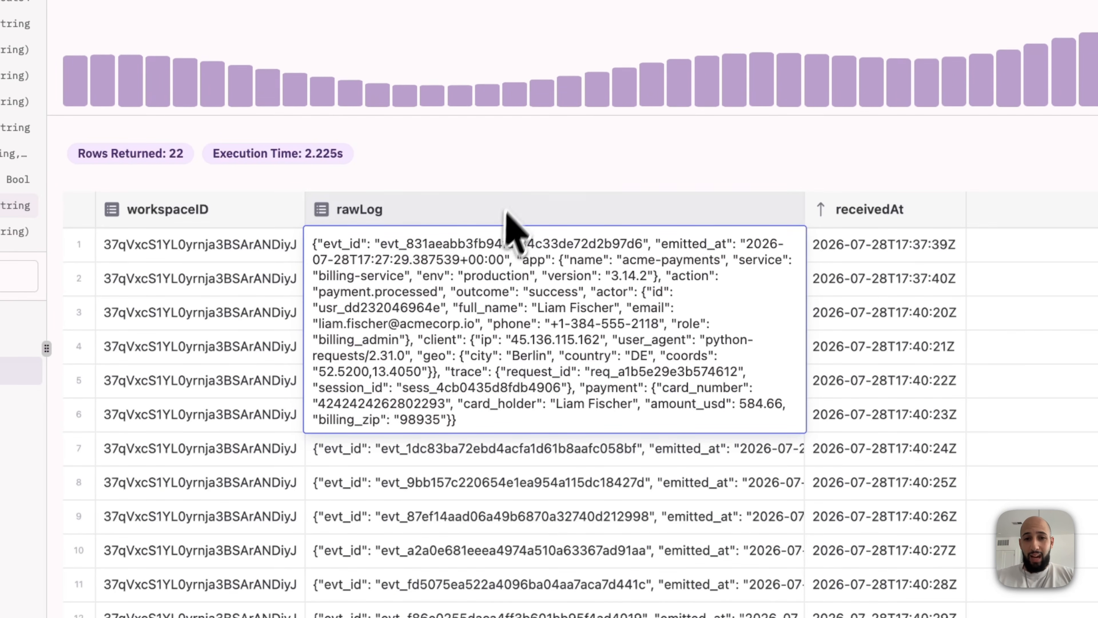
{"action": "left_click", "coordinate": [513, 182]}
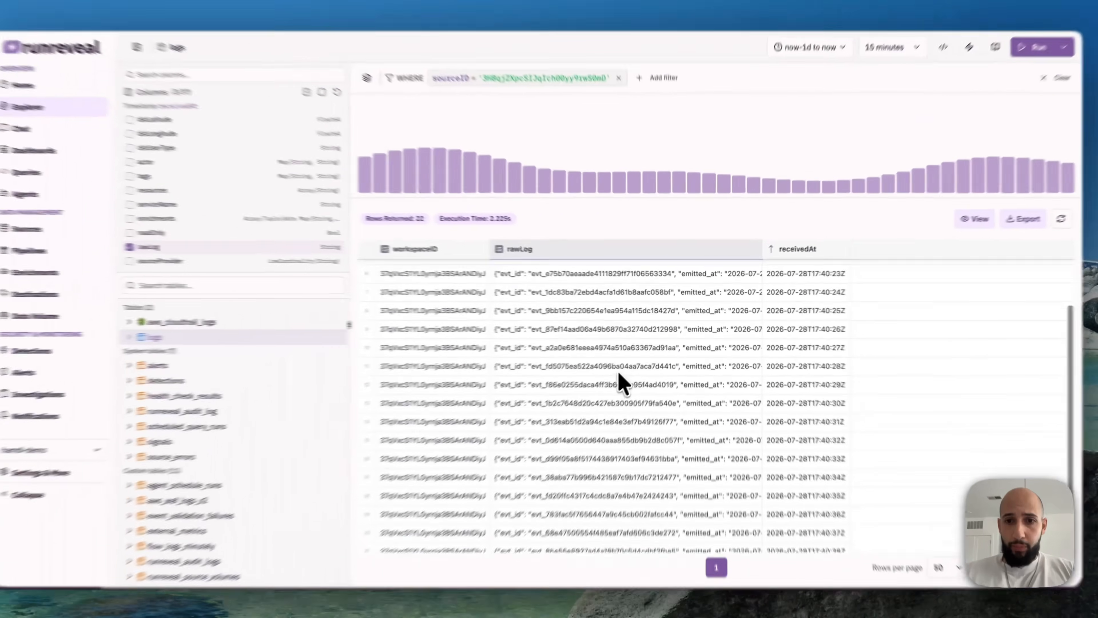
{"action": "scroll", "coordinate": [267, 184], "scroll_direction": "up", "scroll_amount": 2}
{"action": "scroll", "coordinate": [721, 536], "scroll_direction": "down", "scroll_amount": 3}
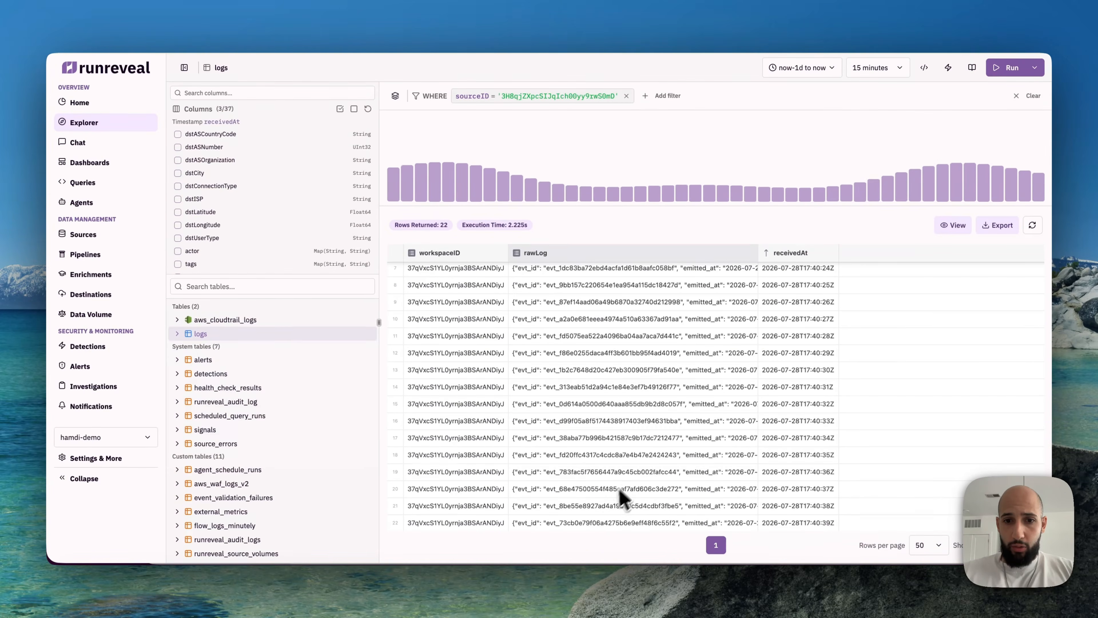
{"action": "left_click", "coordinate": [600, 523]}
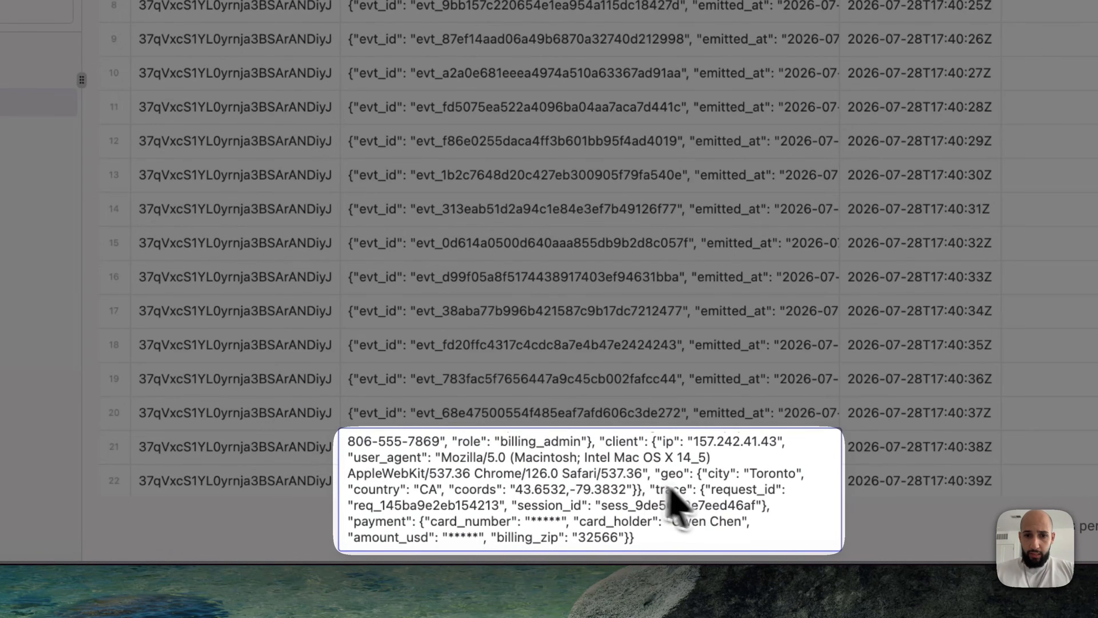